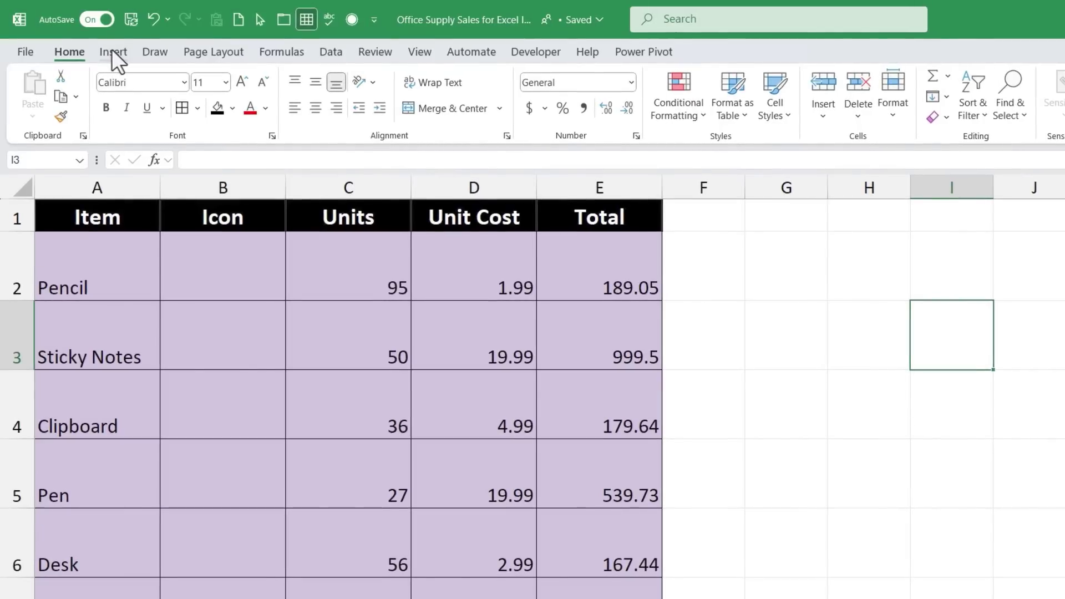
Step: Insert the solid black pencil stock icon onto the sheet from Insert > Icons
click(113, 50)
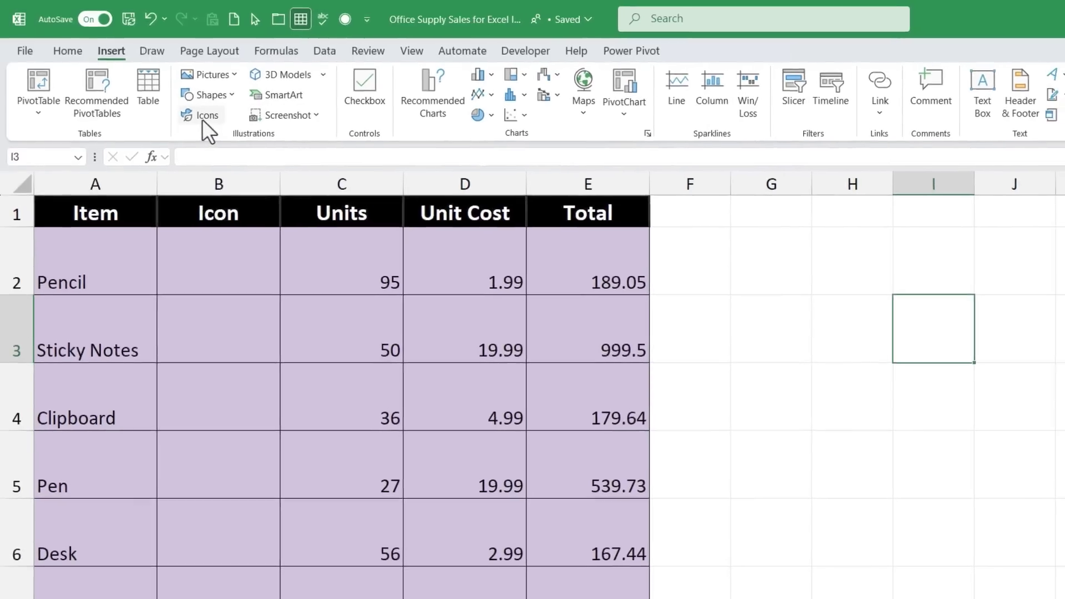
click(208, 119)
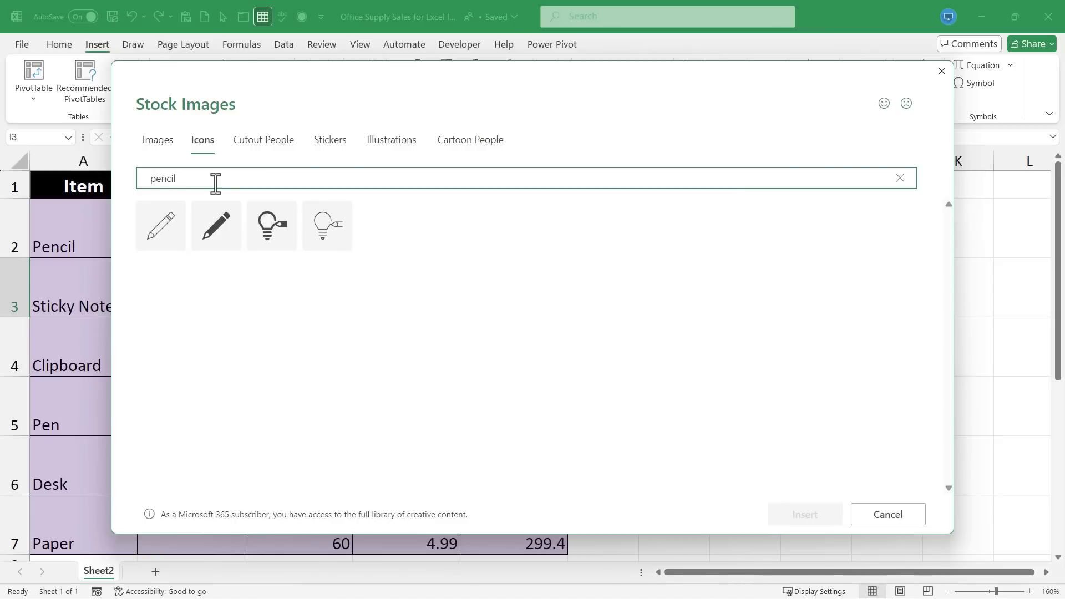
click(221, 228)
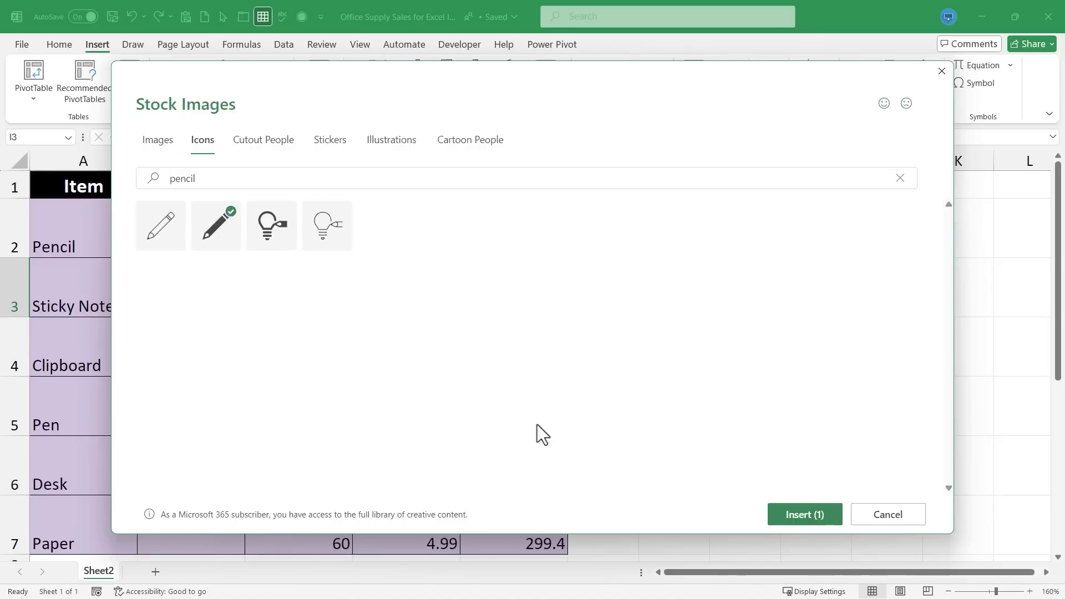
click(809, 517)
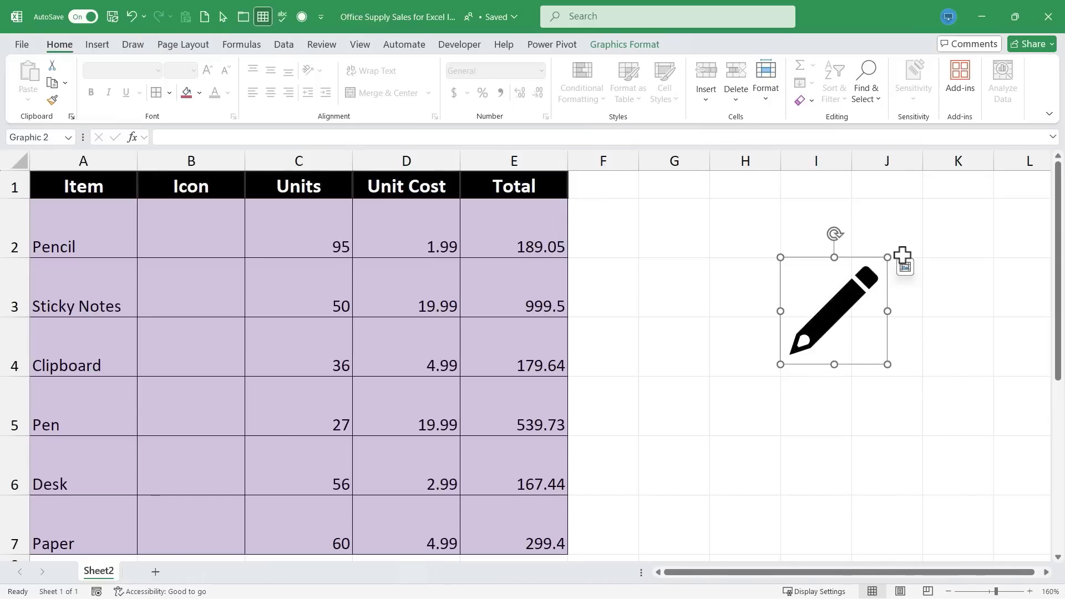
Step: Shrink the pencil icon to a 0.71-inch square, undoing an accidental horizontal stretch
mouse_move(888, 258)
mouse_down()
mouse_move(814, 314)
mouse_move(960, 235)
mouse_move(961, 184)
mouse_move(876, 255)
mouse_move(882, 263)
mouse_up()
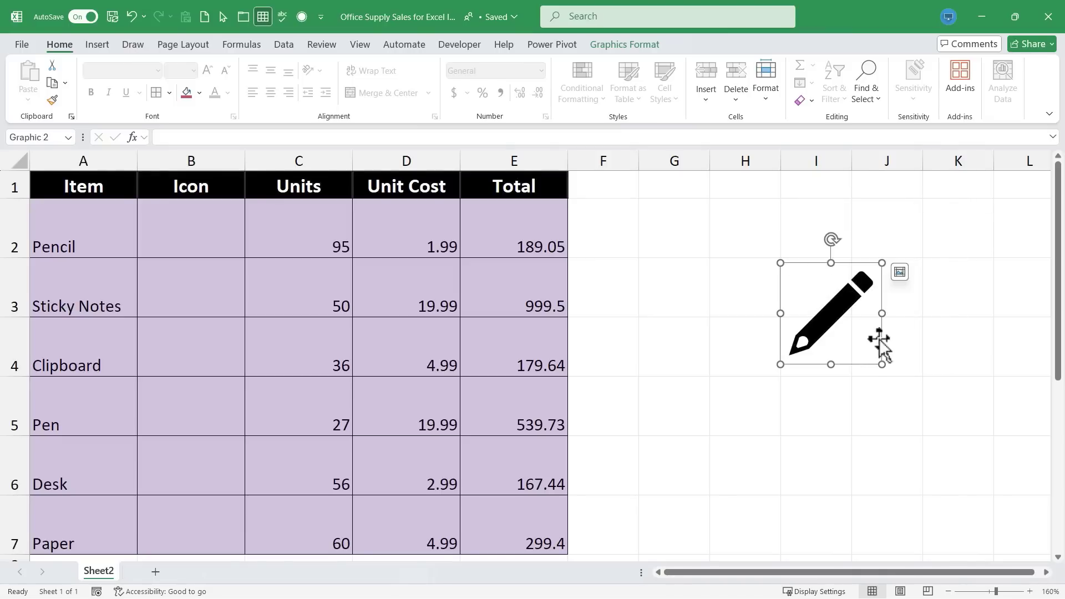
drag(882, 366, 834, 338)
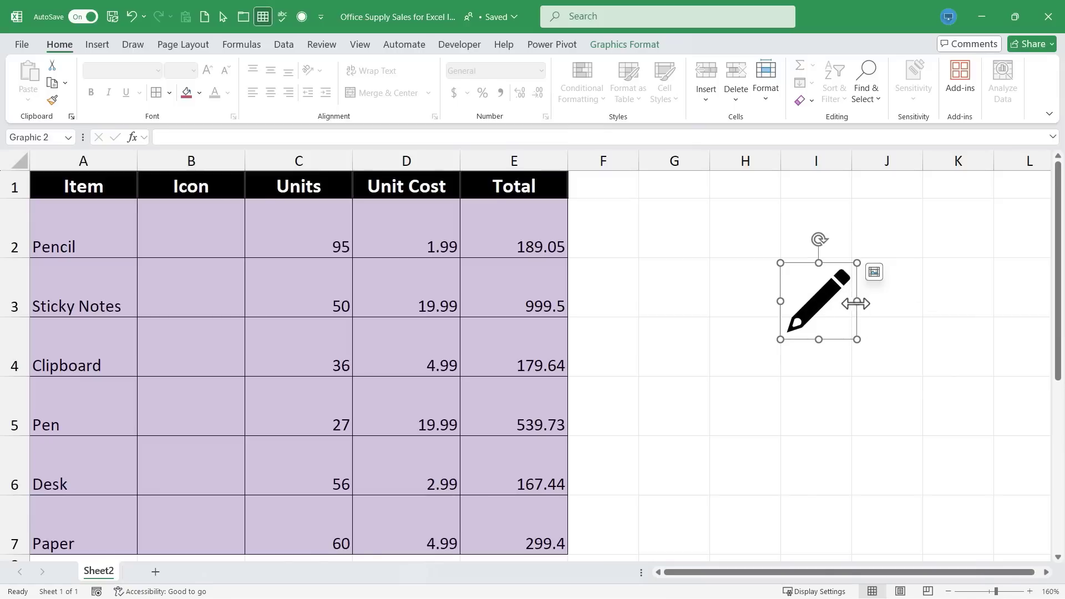
drag(857, 302, 951, 301)
key(ctrl+z)
click(908, 314)
click(816, 314)
Step: Set the pencil icon to 0.9 by 0.9 inches and nudge it slightly right
click(629, 47)
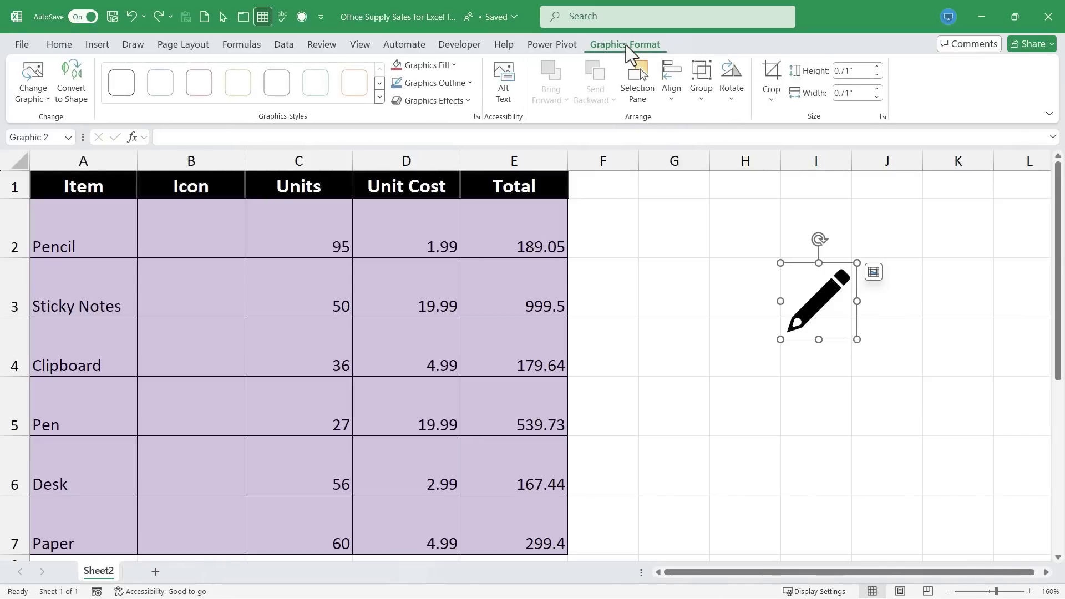
click(877, 67)
click(877, 67)
click(877, 67)
click(877, 67)
click(877, 67)
click(877, 67)
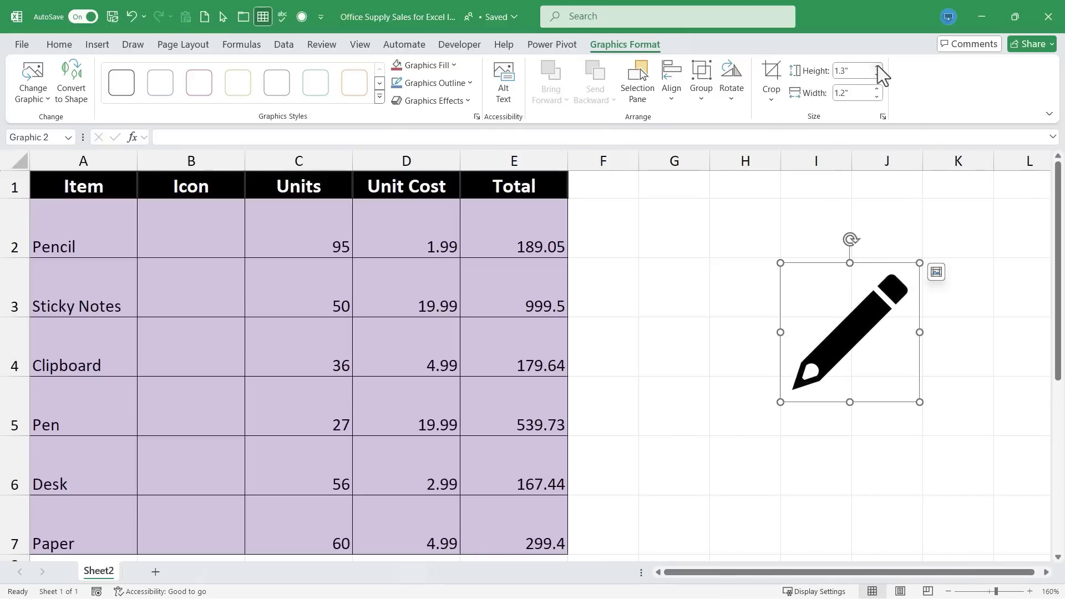
click(878, 66)
click(878, 67)
click(878, 97)
click(878, 97)
click(878, 97)
click(878, 97)
click(878, 98)
click(877, 97)
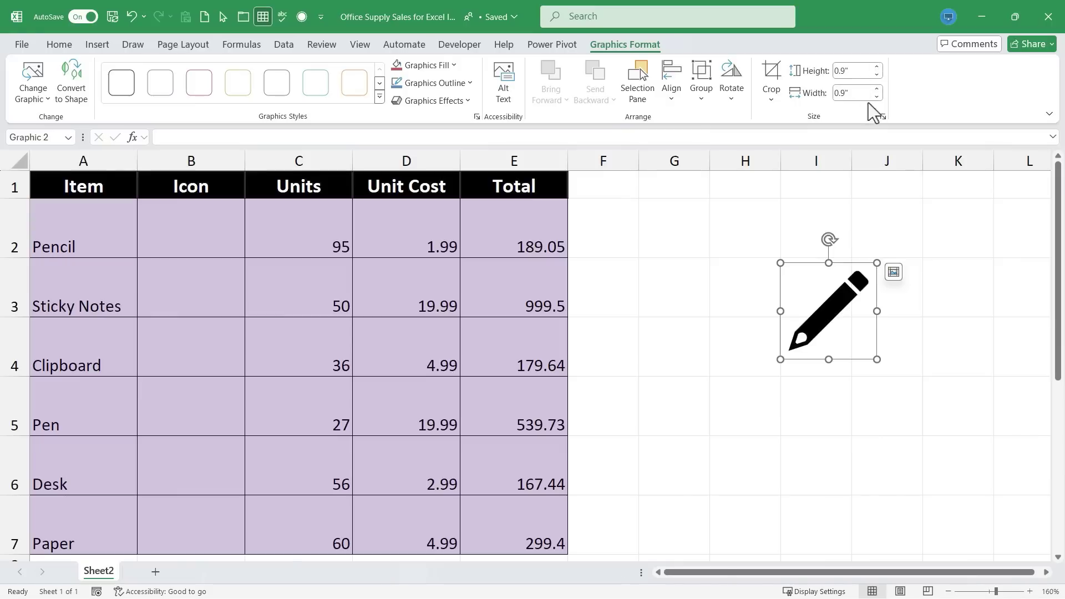
mouse_move(831, 314)
mouse_down()
mouse_move(816, 316)
mouse_move(837, 316)
mouse_up()
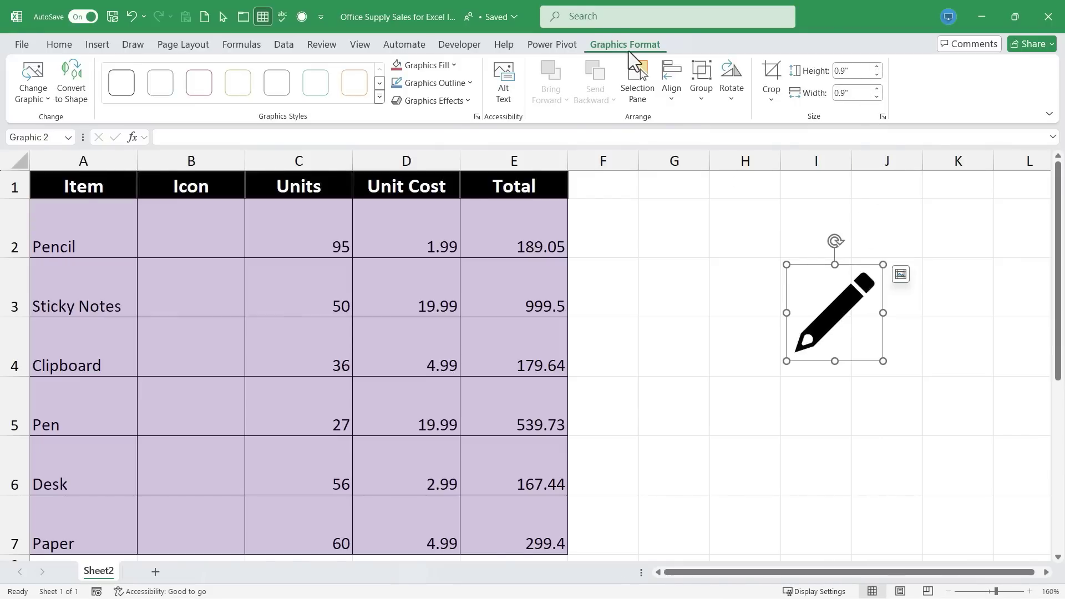
Step: Color the pencil icon blue after trying red and black fill styles
click(420, 64)
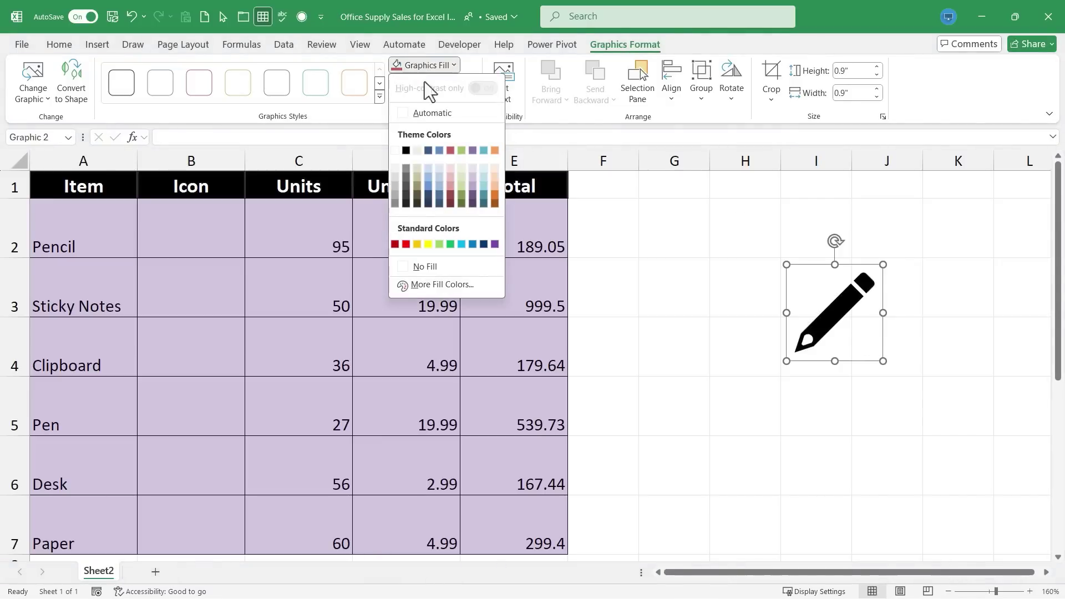
click(448, 149)
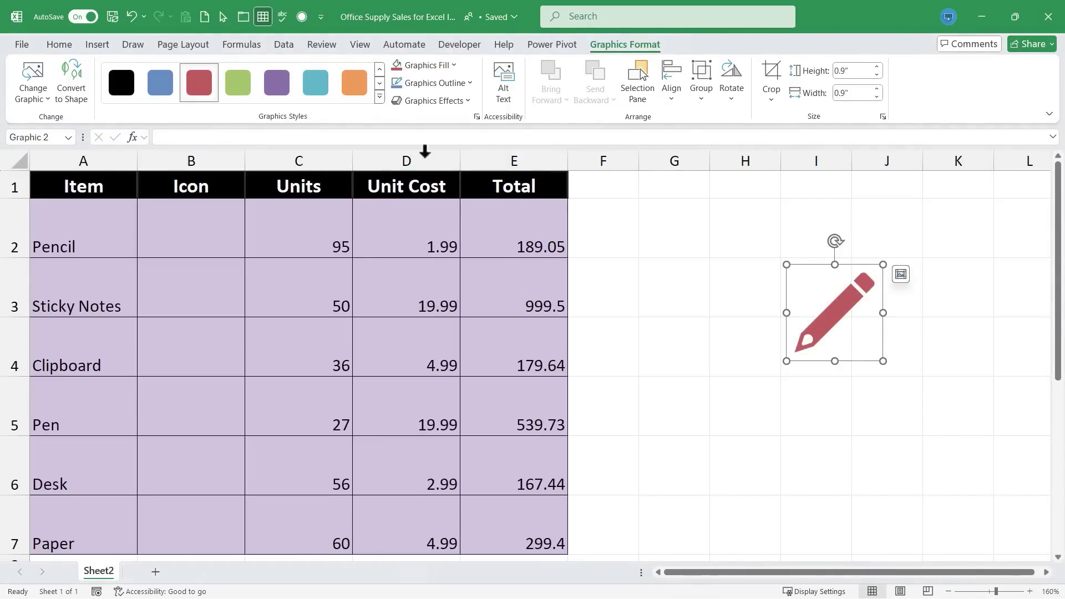
click(352, 87)
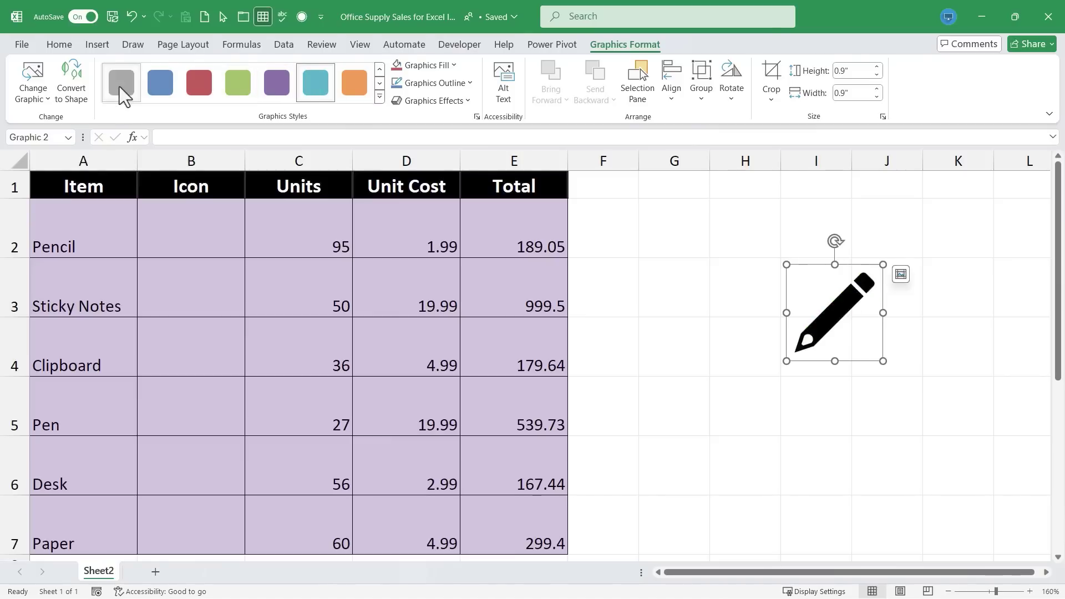
click(119, 86)
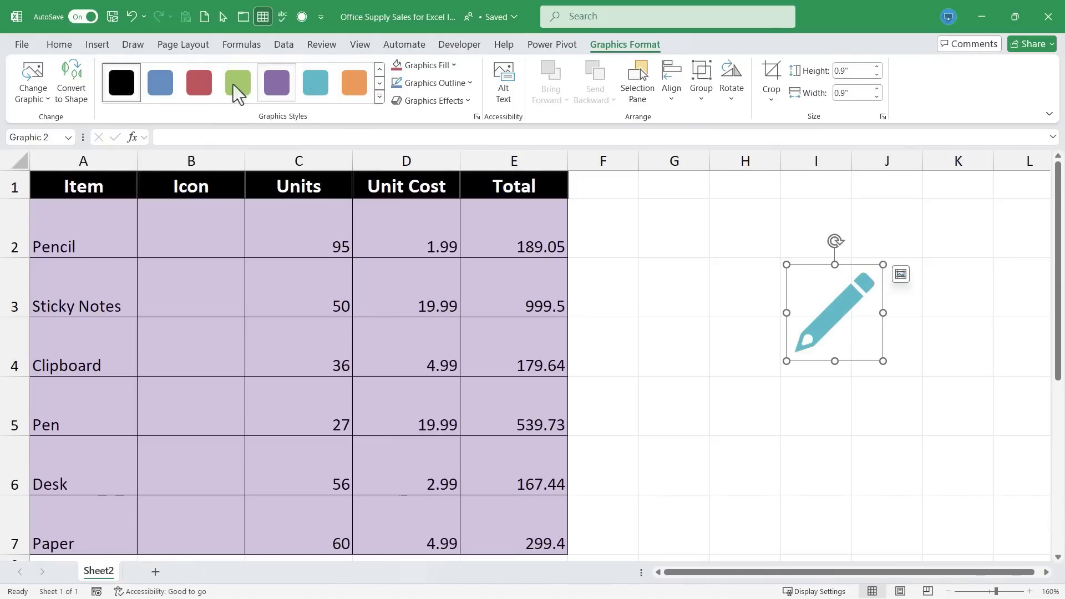
click(161, 84)
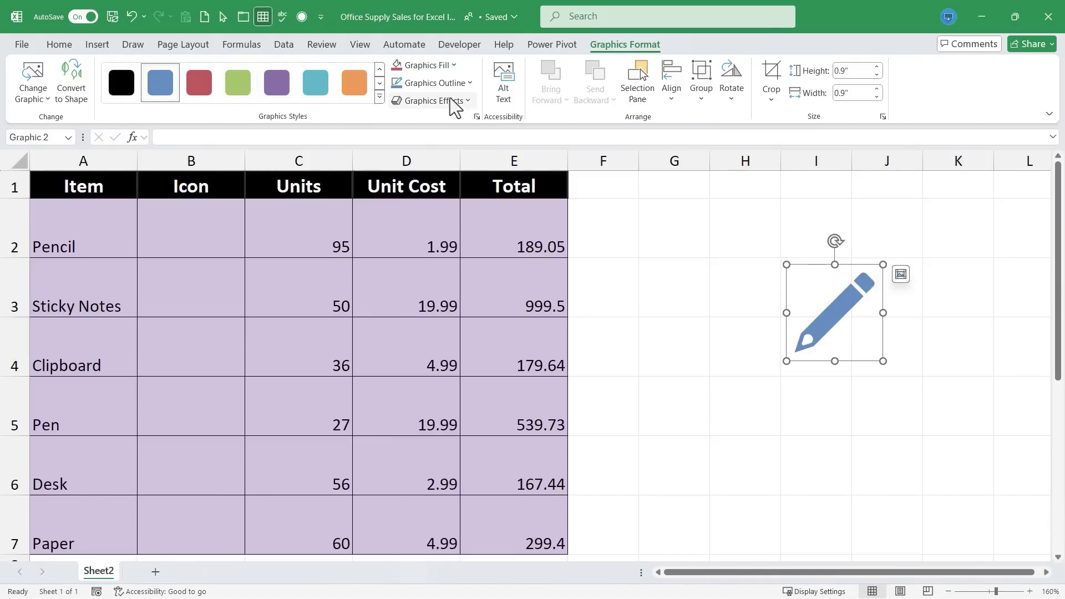
Step: Give the pencil a black outline and move it slightly up and left
click(433, 84)
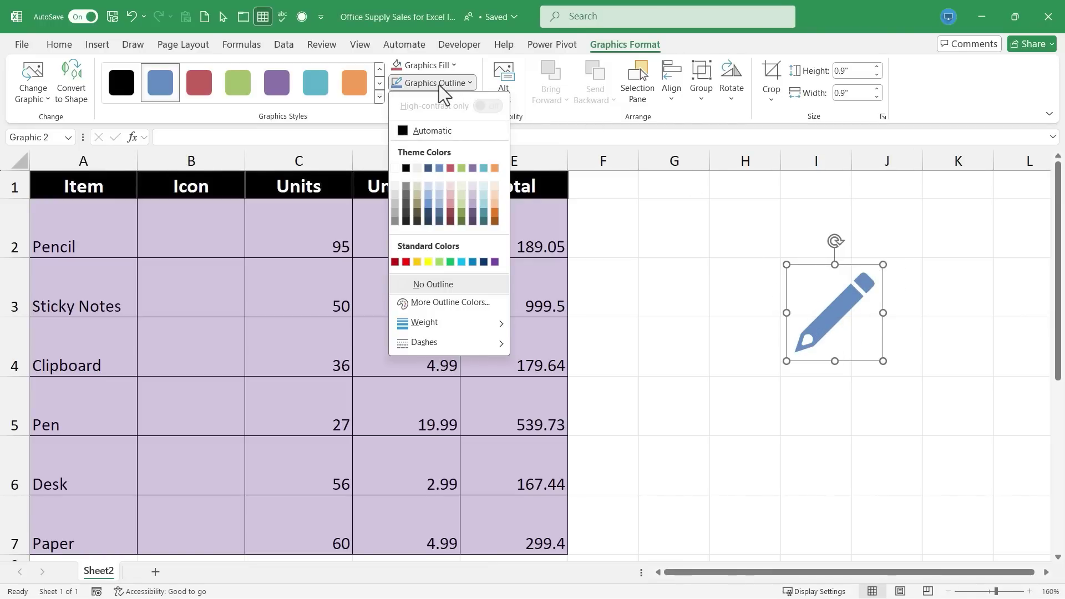
click(407, 169)
click(756, 278)
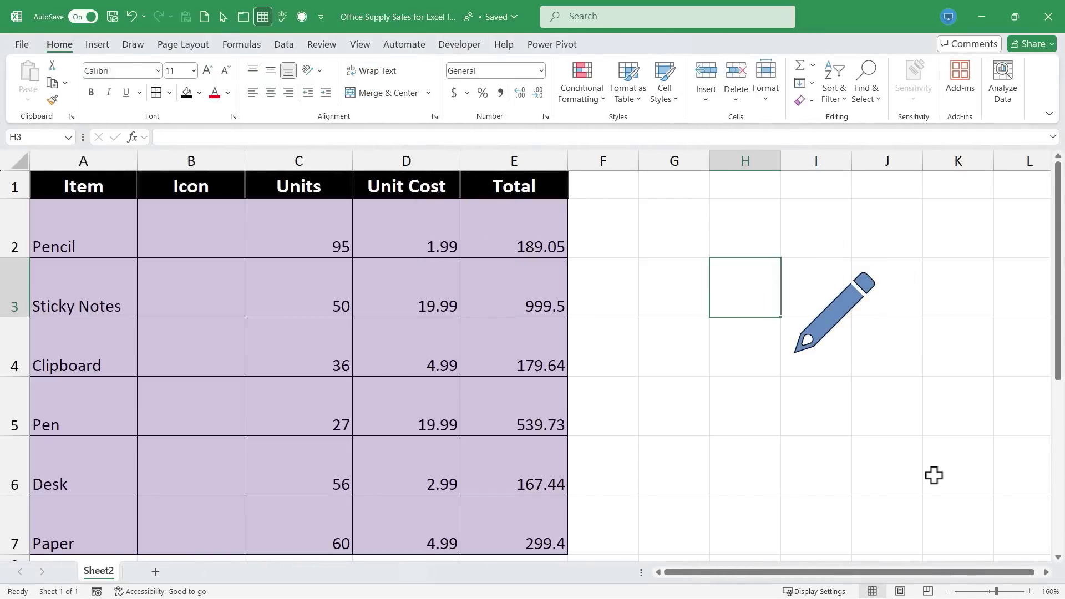
click(845, 308)
drag(846, 308, 825, 297)
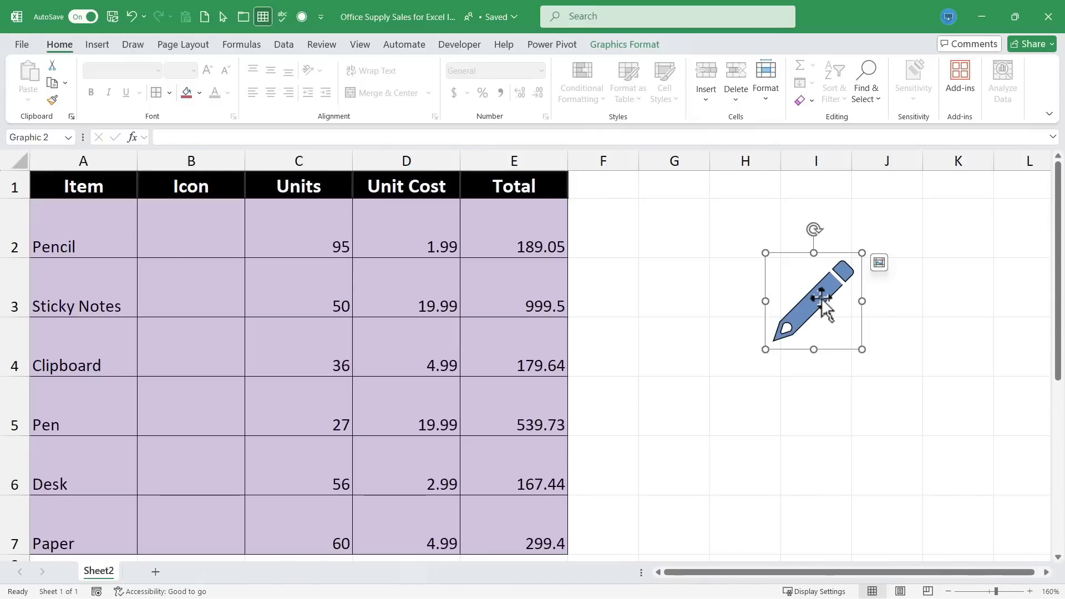
click(617, 46)
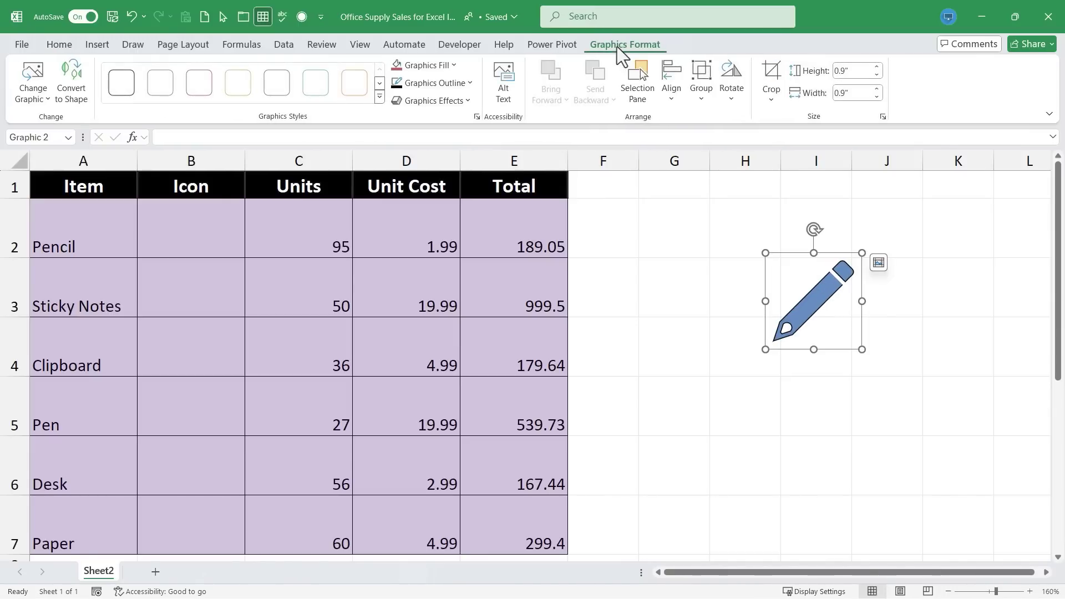
click(457, 104)
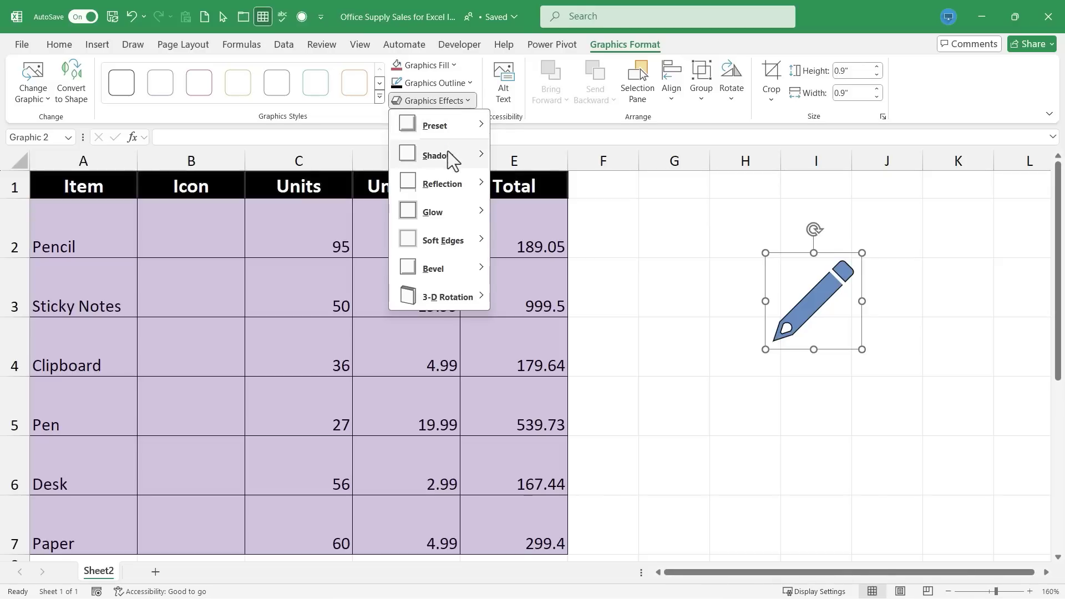
mouse_move(449, 154)
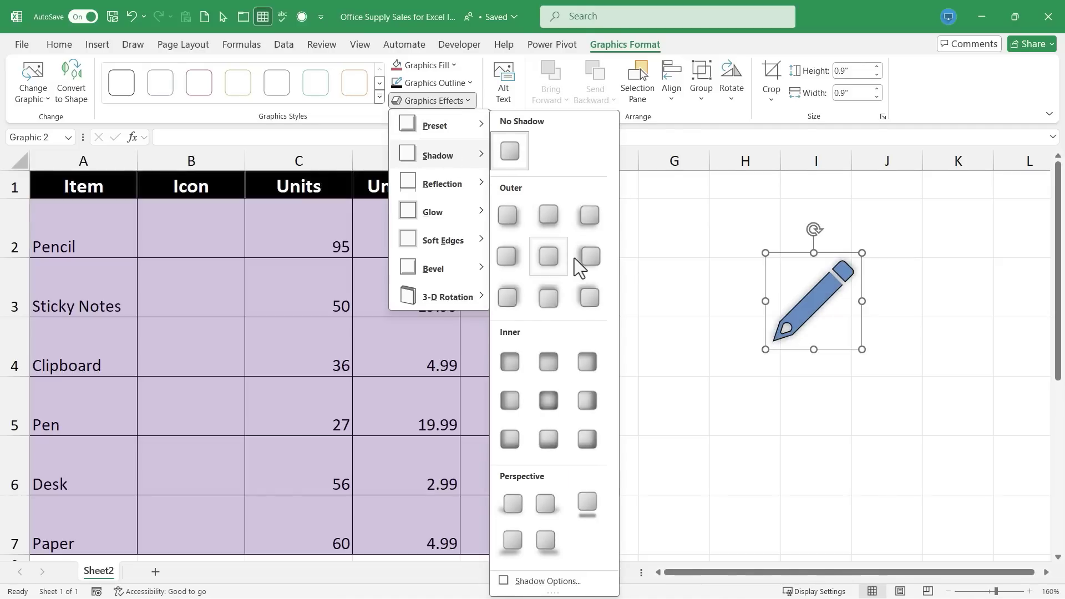
click(510, 227)
click(433, 100)
mouse_move(450, 245)
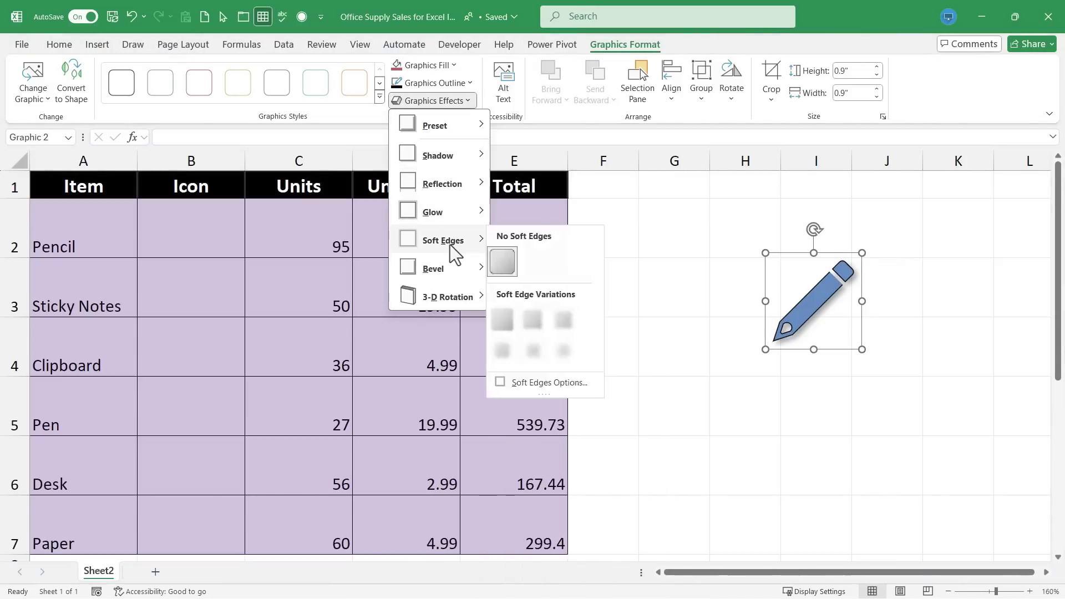
mouse_move(441, 212)
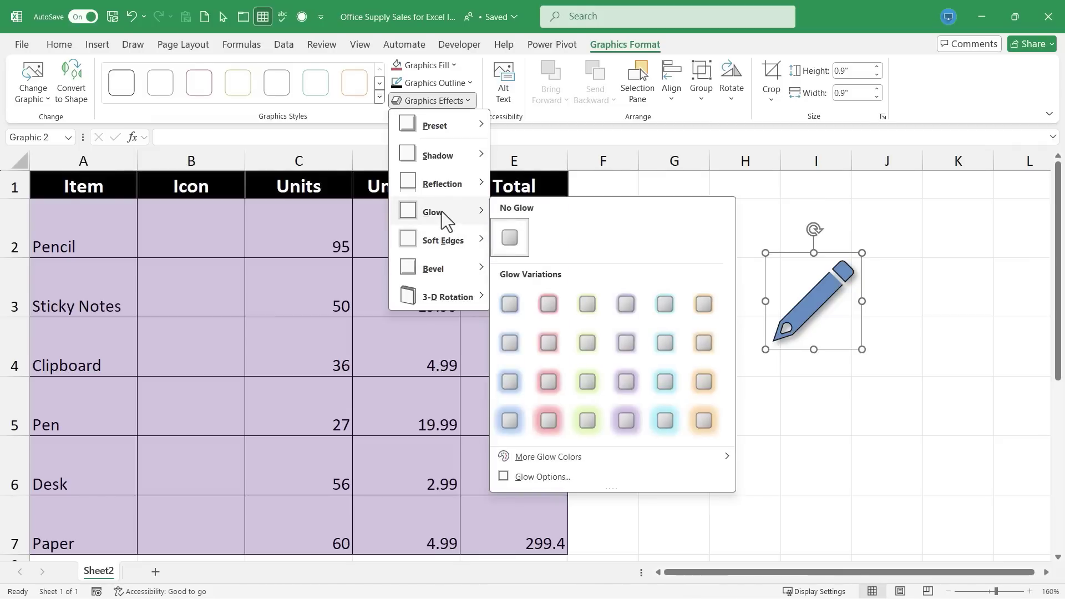
mouse_move(443, 294)
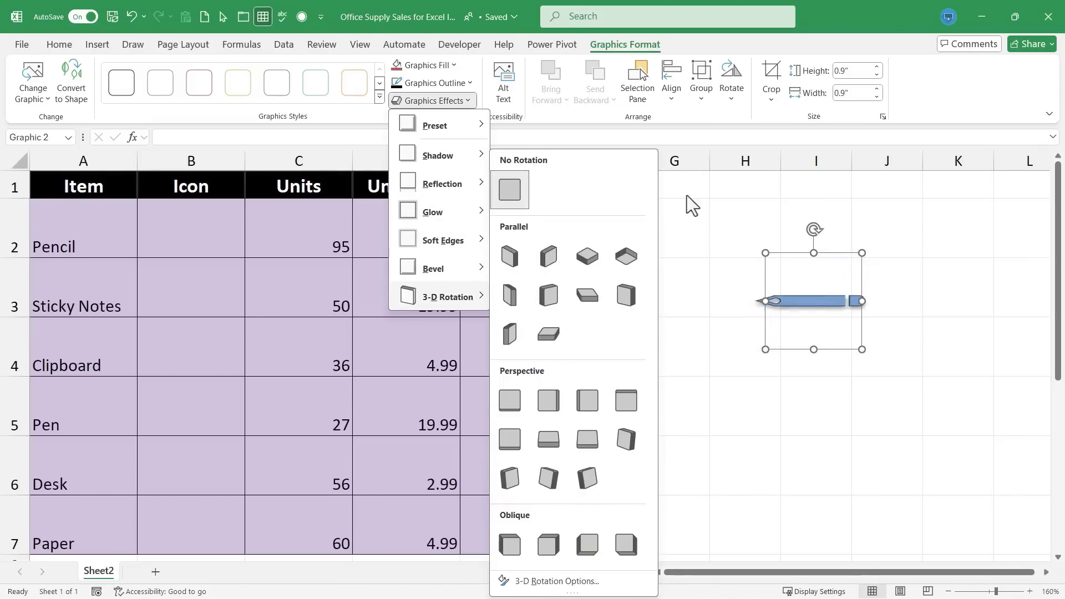
click(474, 96)
click(462, 105)
mouse_move(434, 130)
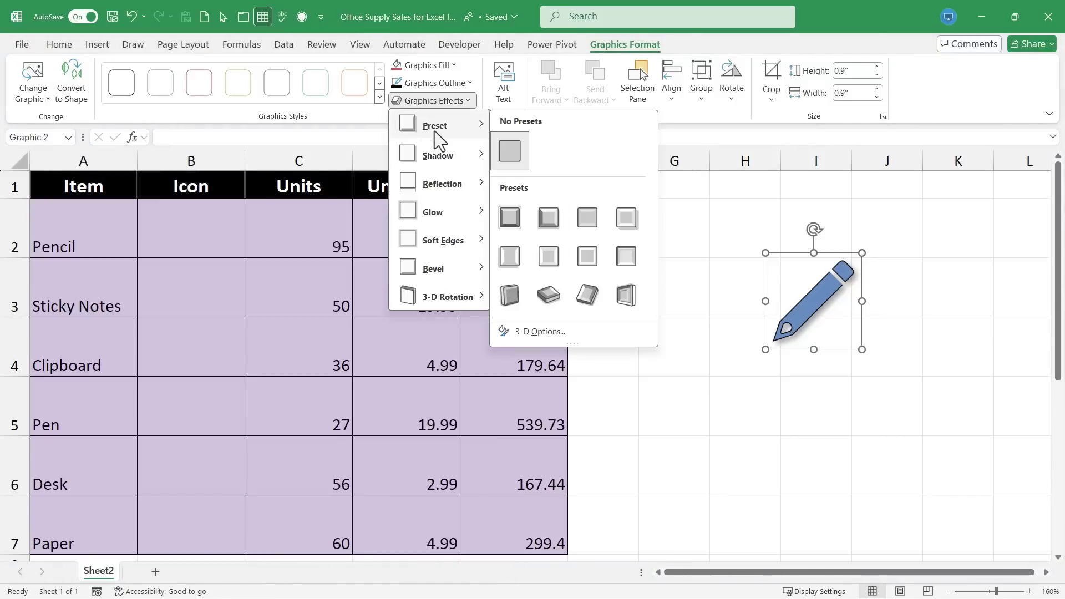
click(825, 302)
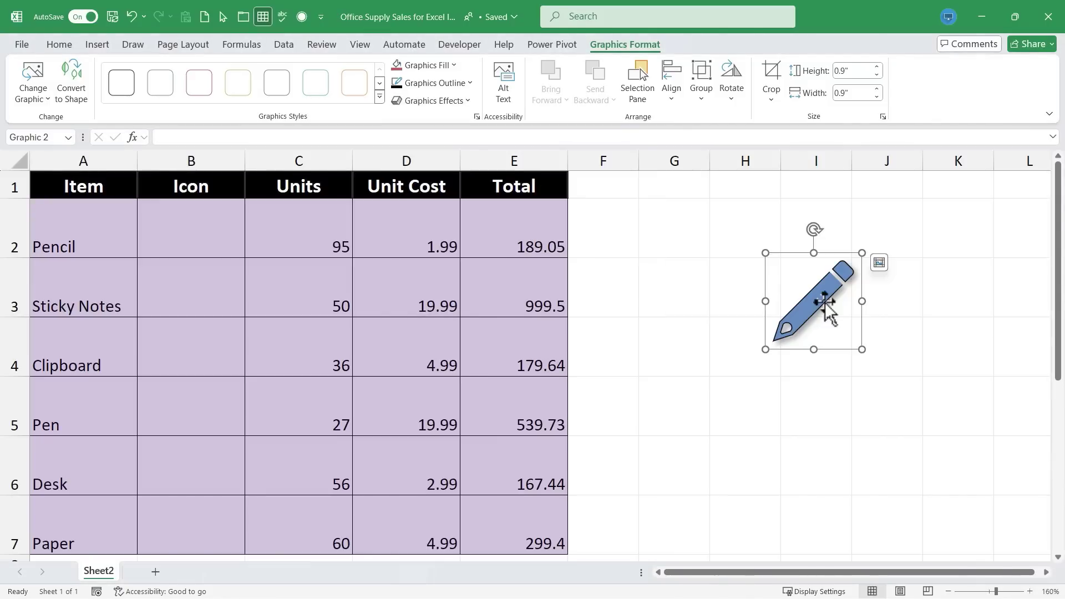
Step: Flip the pencil horizontally so it points down-right, undoing a vertical flip
click(735, 98)
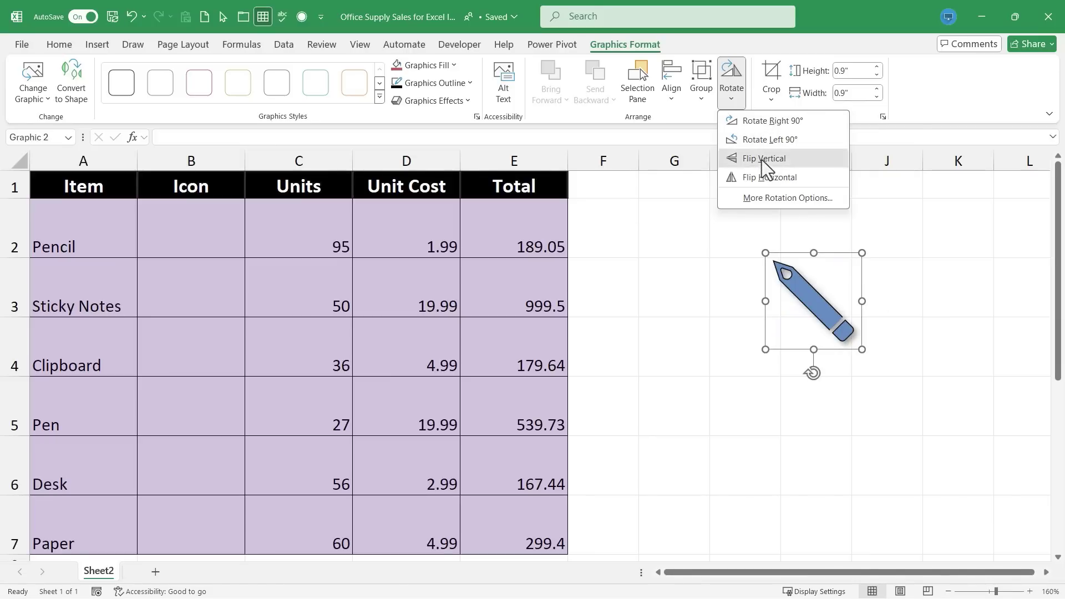
click(764, 160)
key(ctrl+z)
click(731, 99)
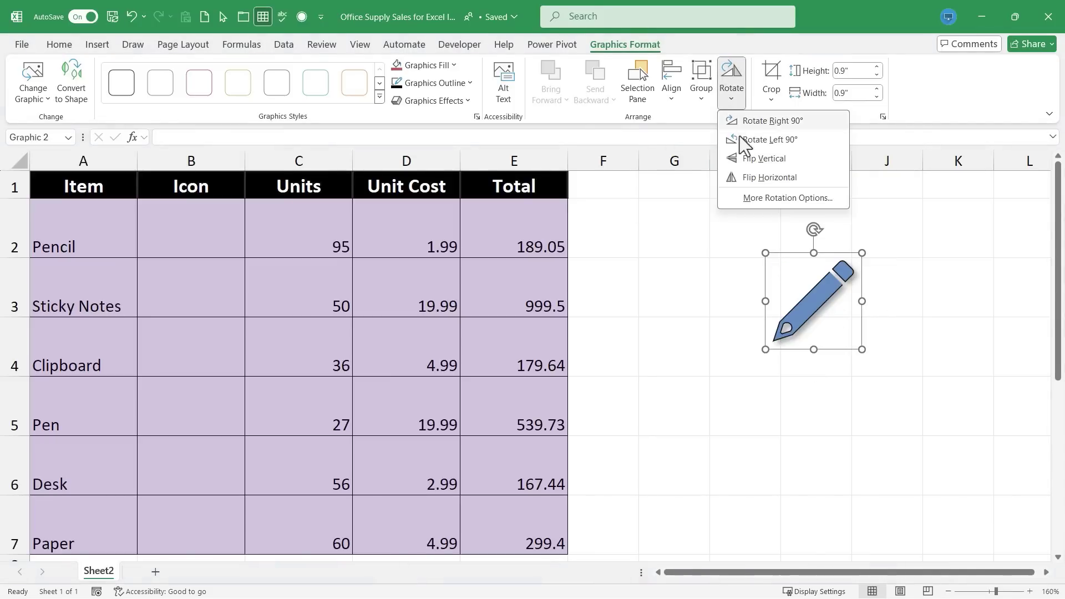
click(767, 180)
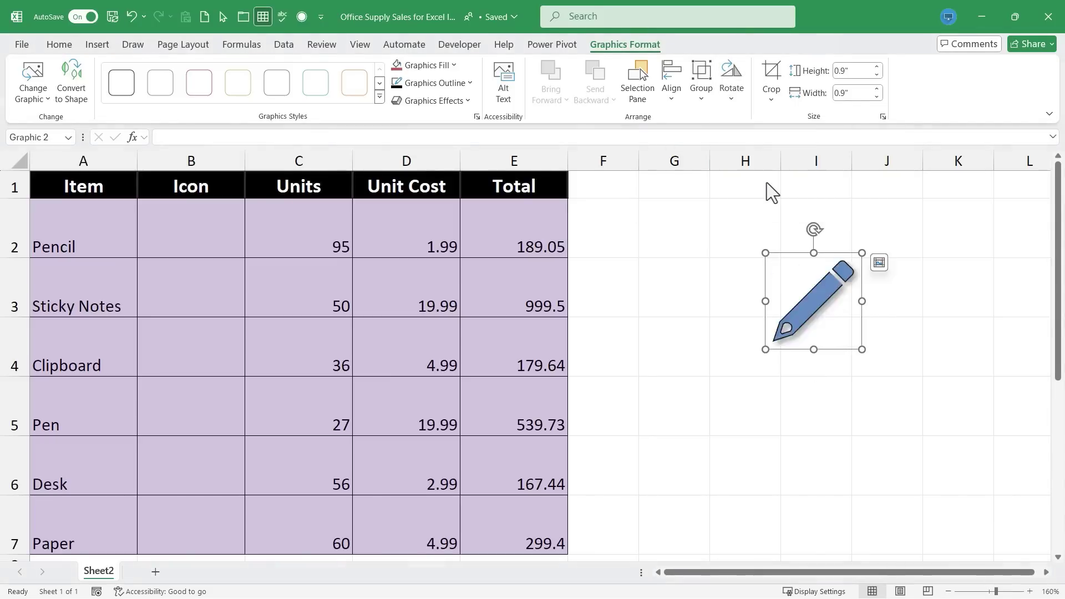
Step: Shrink the pencil icon and place it in cell B2 beside Pencil
click(667, 310)
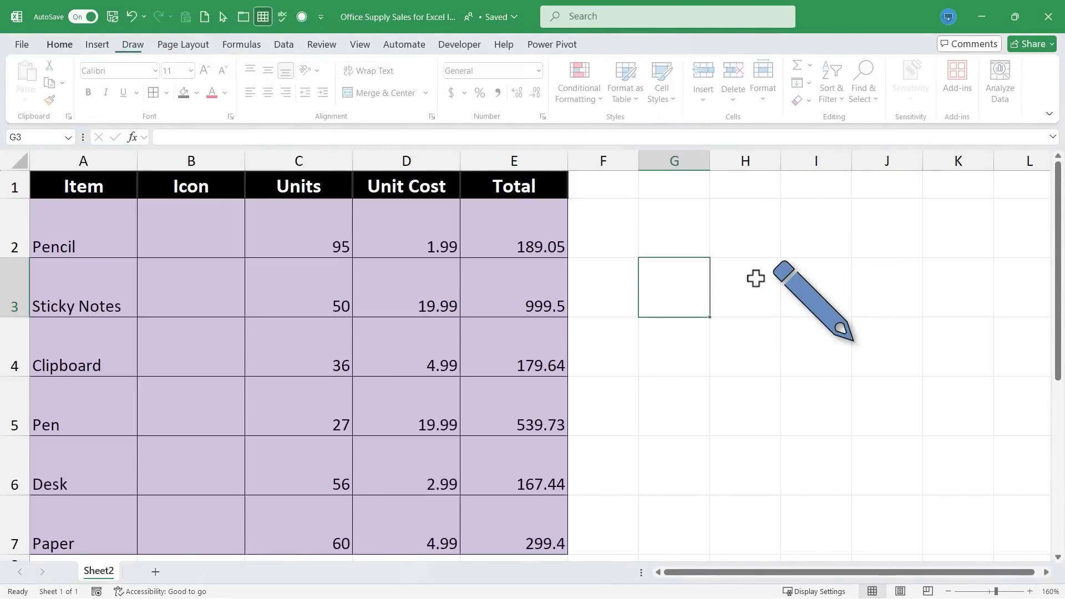
click(811, 295)
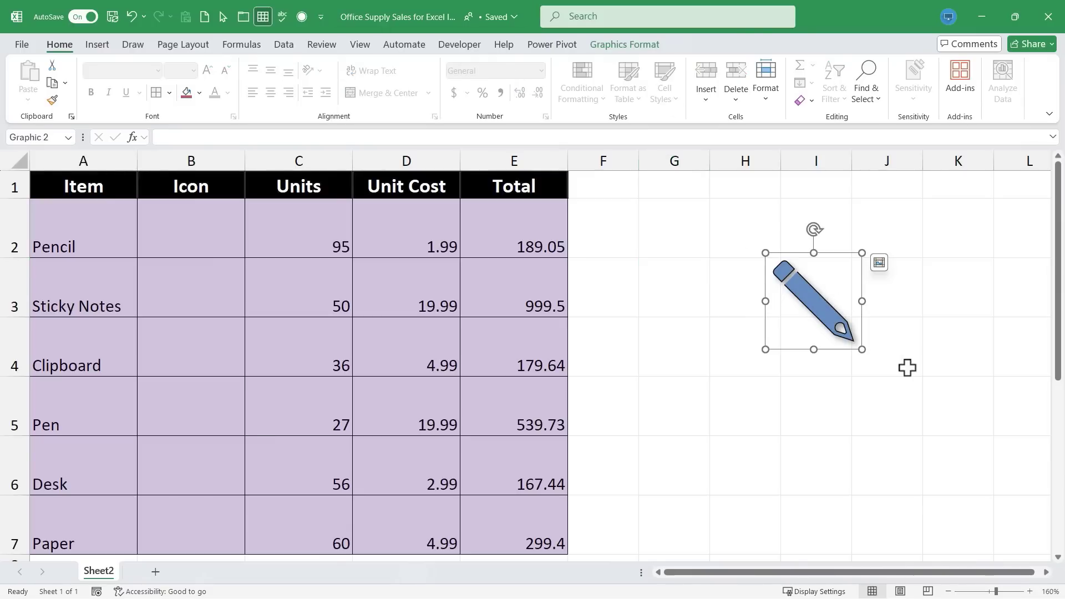
mouse_move(861, 349)
mouse_down()
mouse_move(834, 322)
mouse_move(725, 286)
mouse_move(180, 226)
mouse_up()
click(857, 335)
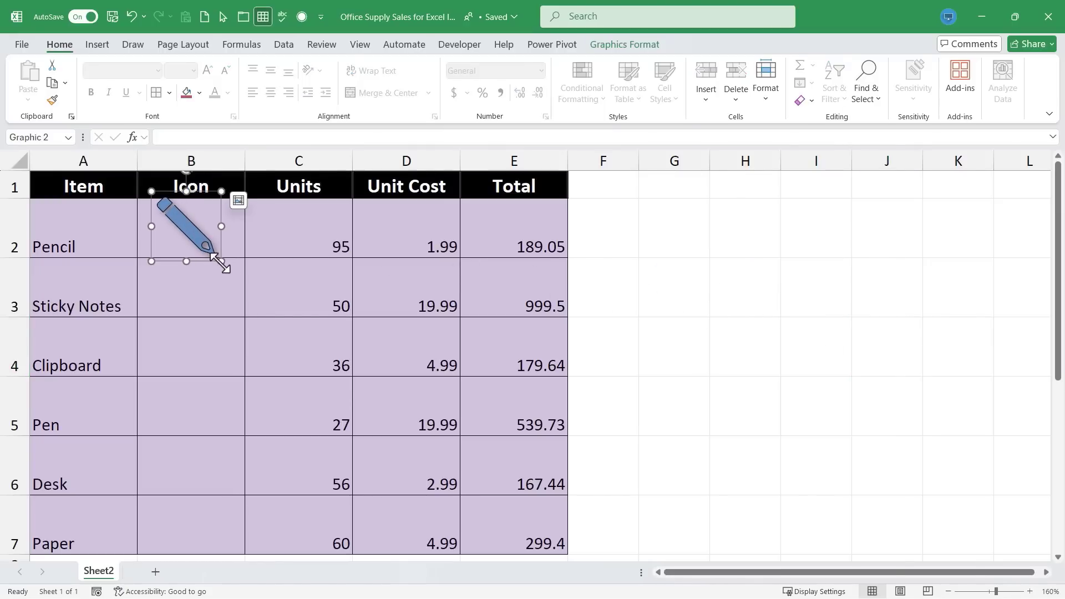
key(Escape)
Step: Search the stock icons for 'notes' and insert the black stacked-notes icon
click(98, 45)
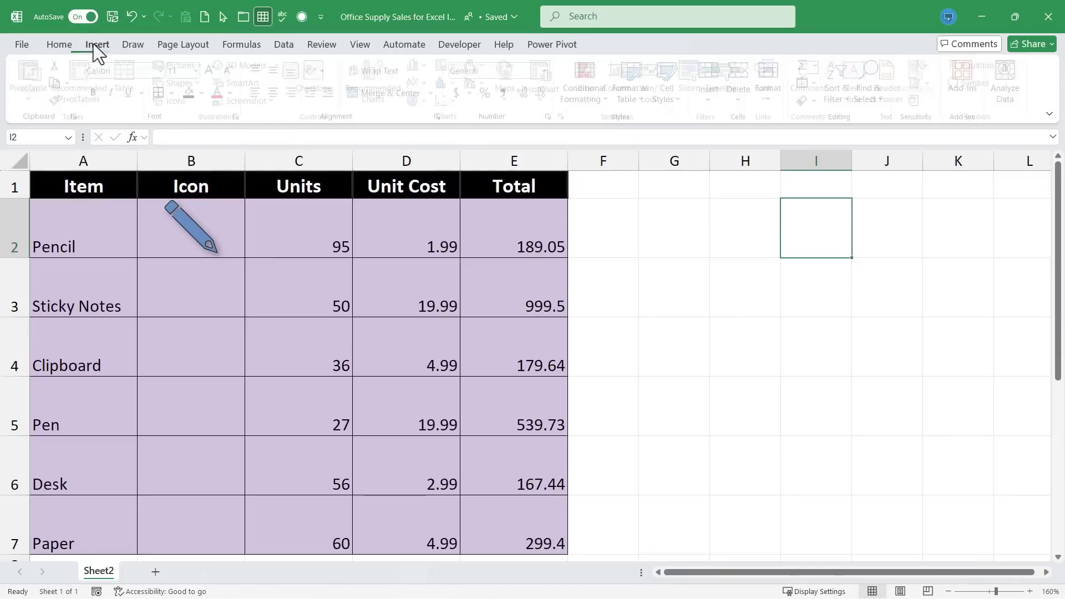
click(180, 102)
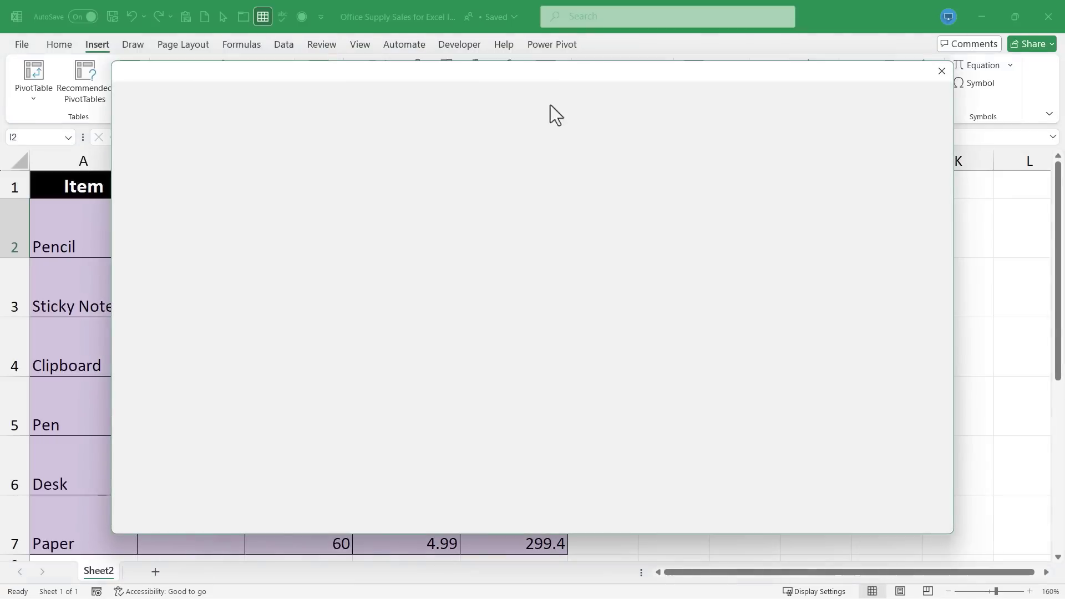
text(sticky notes)
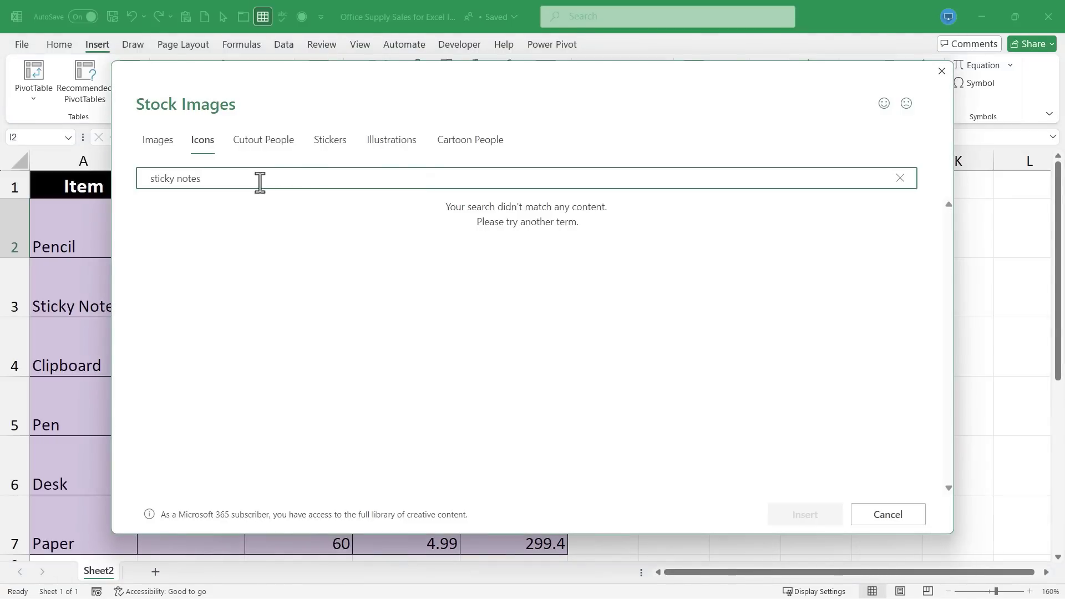
double_click(252, 180)
key(BackSpace)
key(BackSpace)
key(BackSpace)
text(not)
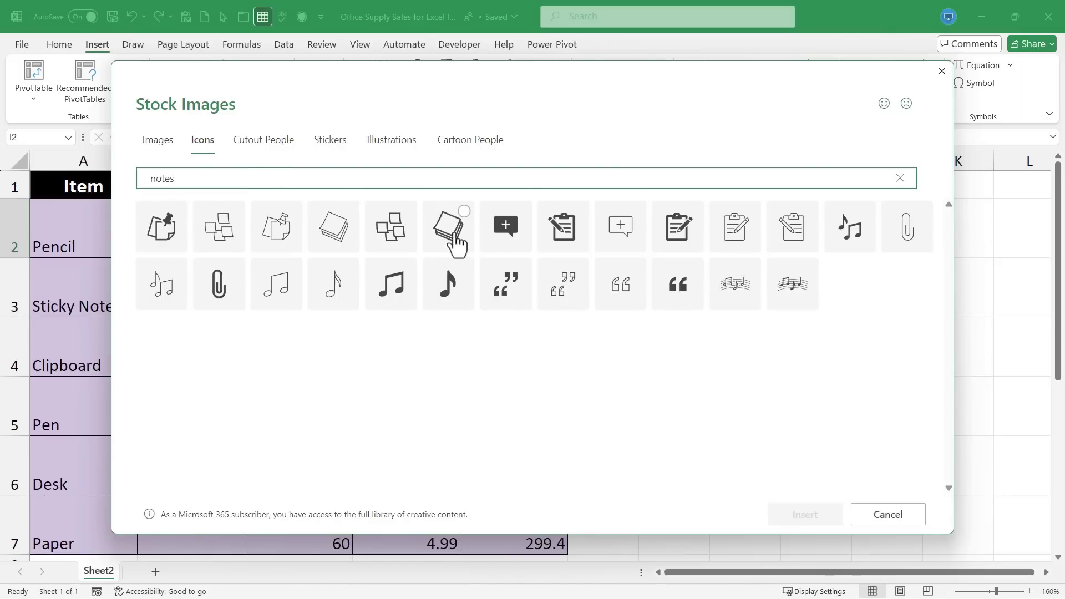
click(455, 236)
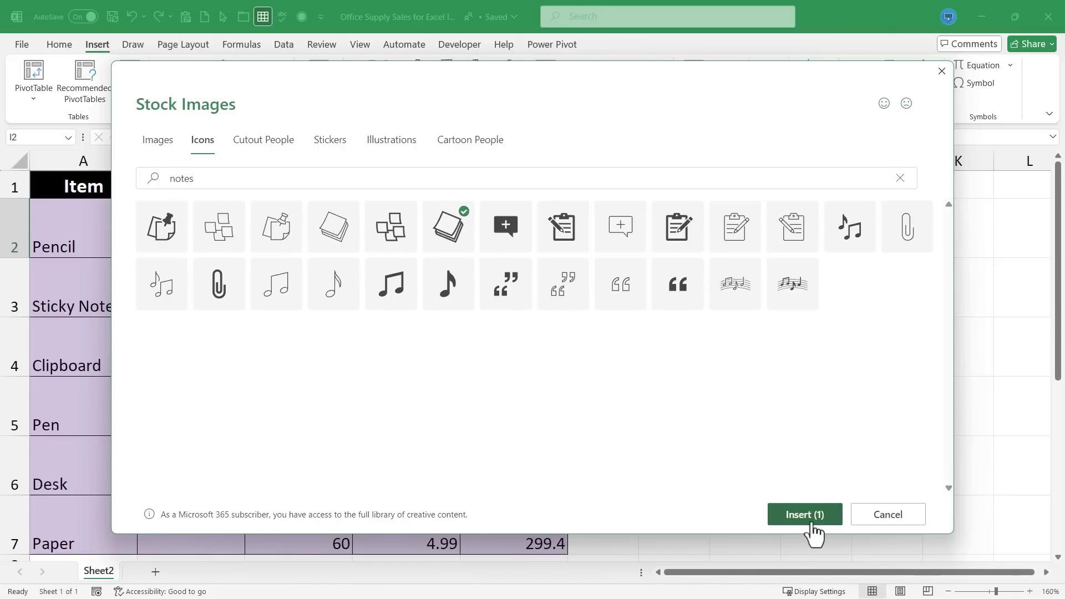
click(812, 525)
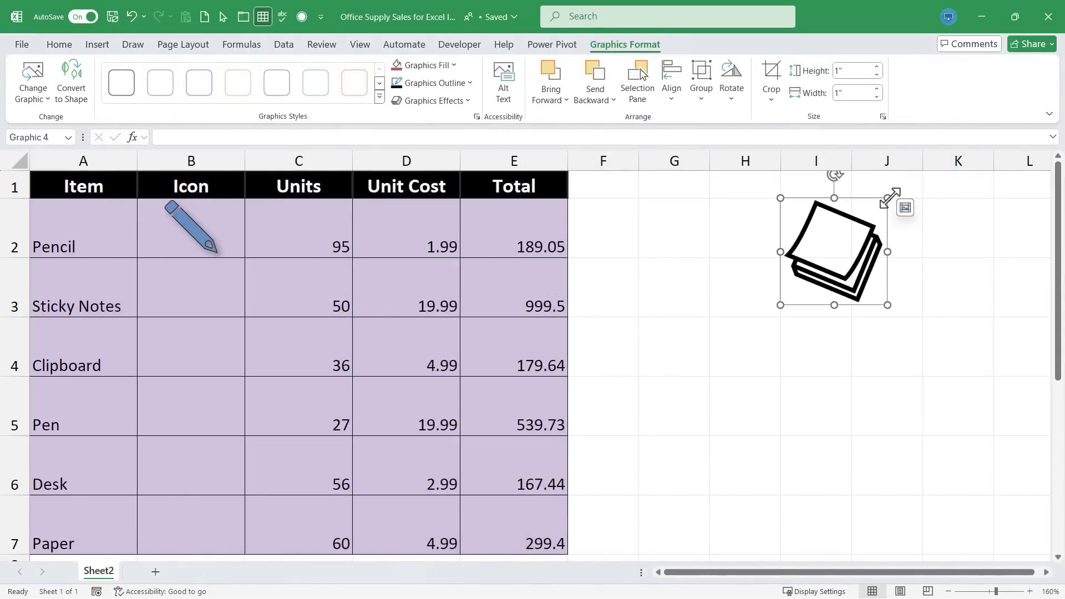
Step: Shrink the notes icon, fill it yellow, and move it into cell B3
drag(888, 198, 844, 239)
click(812, 277)
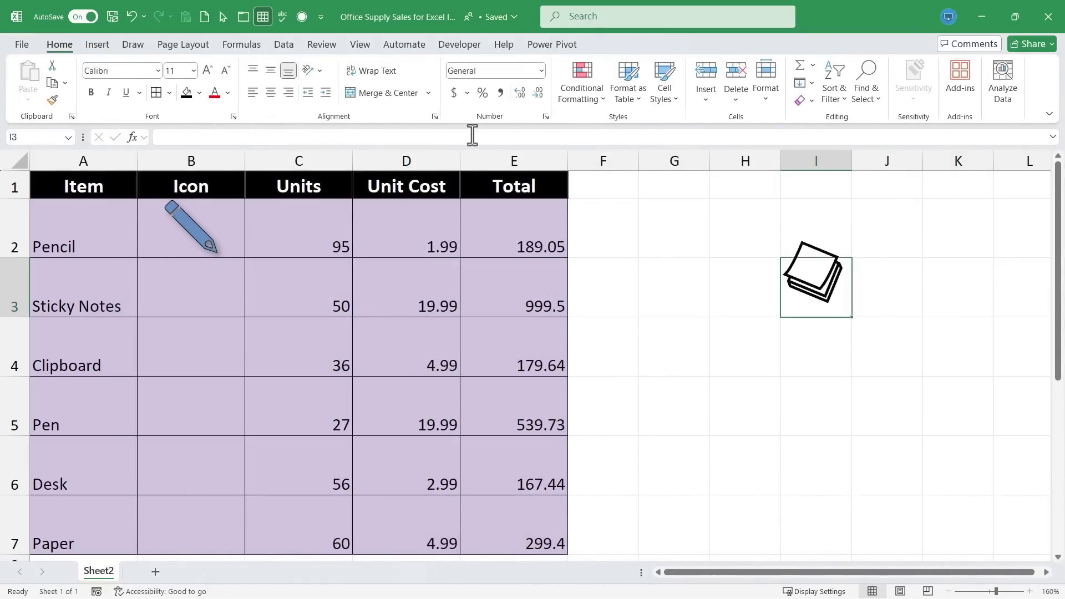
click(628, 44)
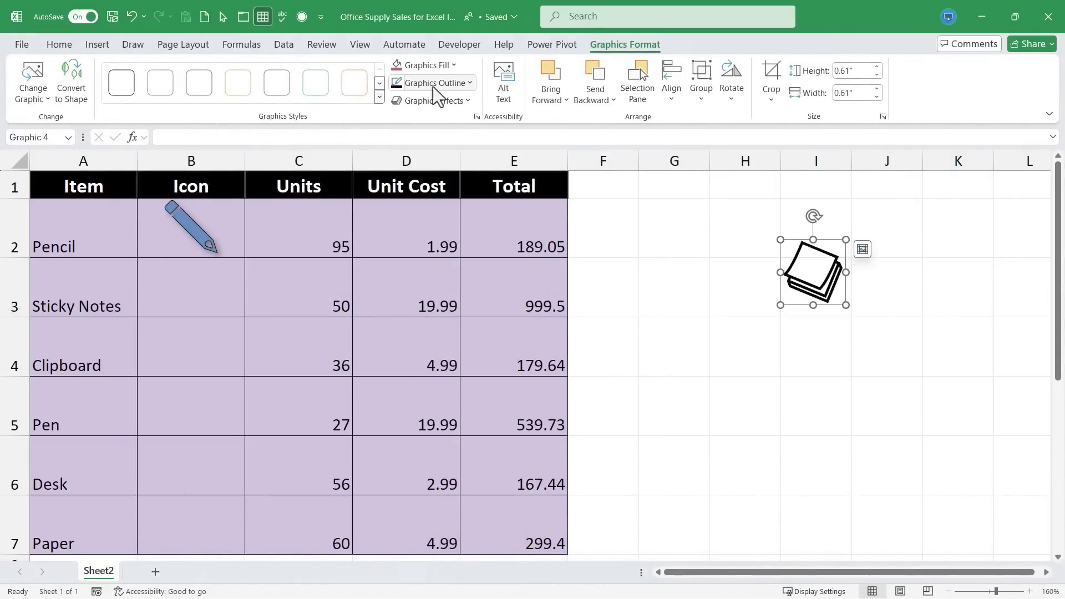
click(432, 67)
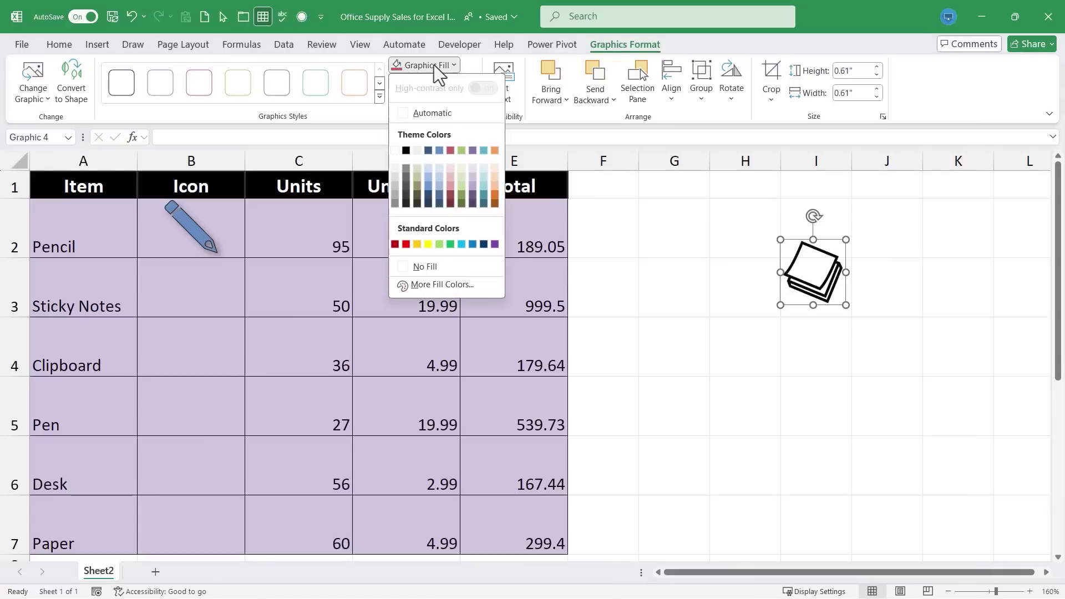
click(429, 244)
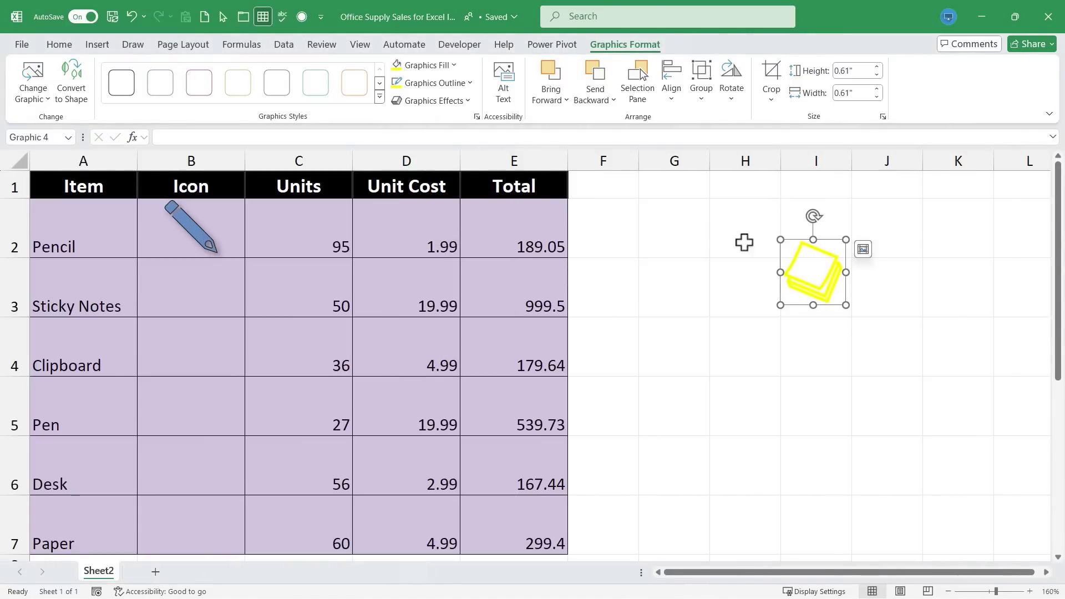
drag(825, 260, 209, 300)
key(Escape)
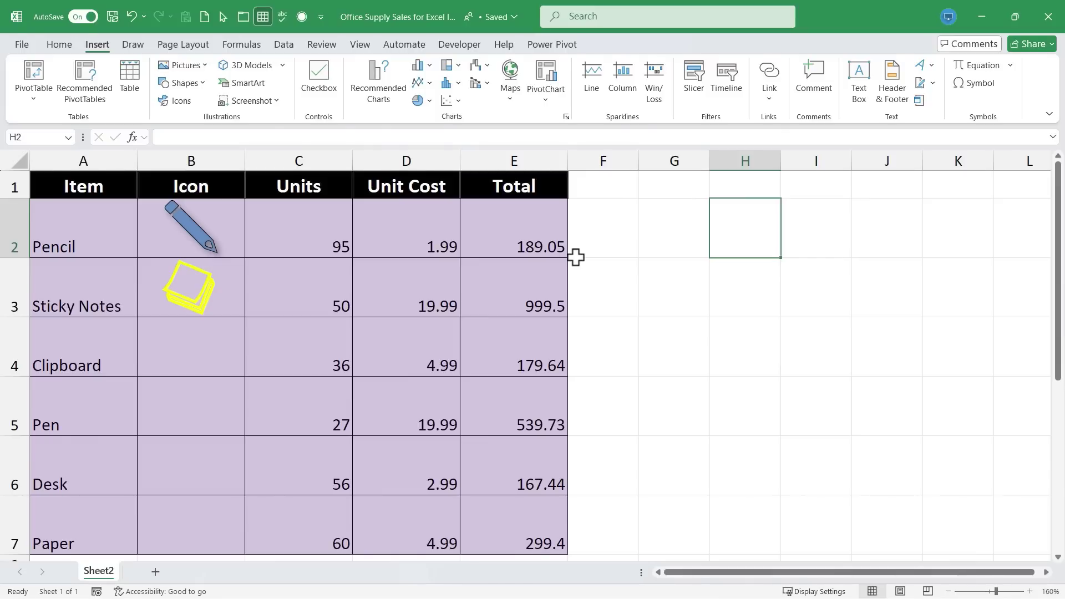
Step: Insert a black clipboard stock icon found by searching 'clipboard' and place it in cell B4
click(193, 288)
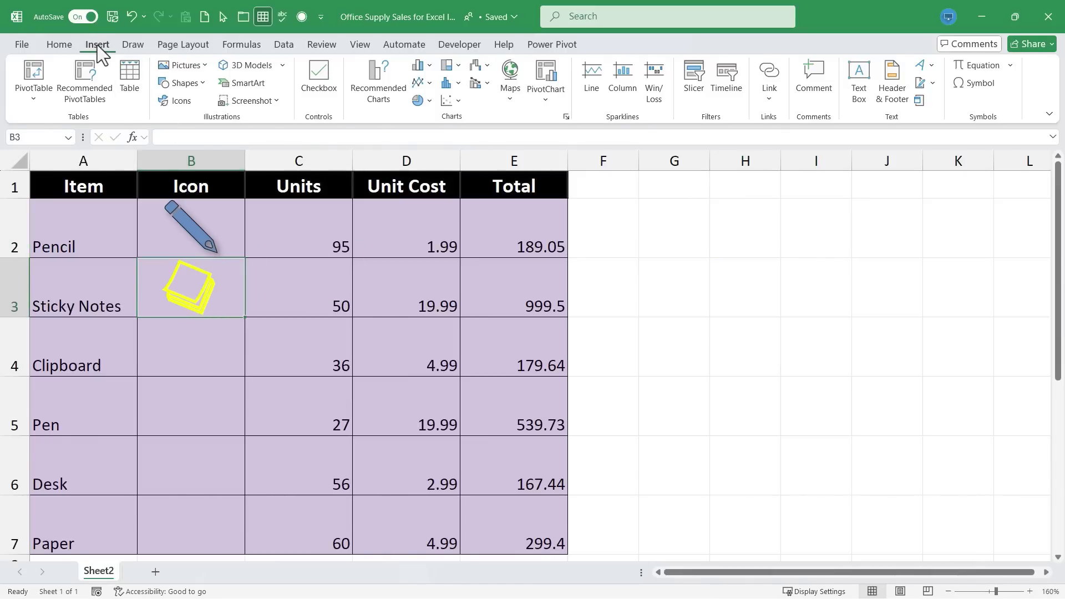
click(384, 103)
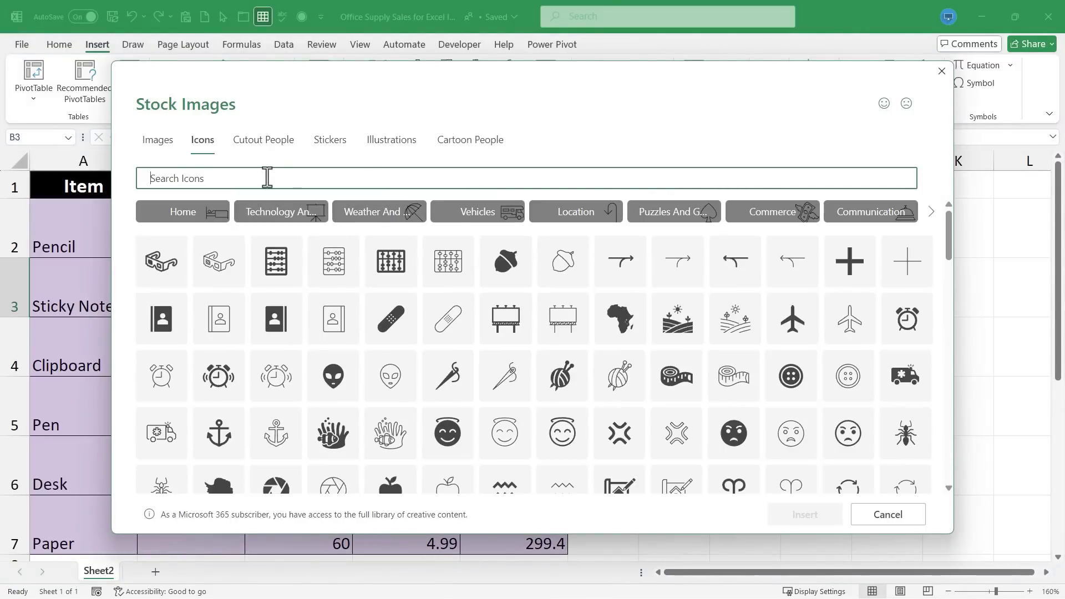
click(266, 178)
text(clipboard)
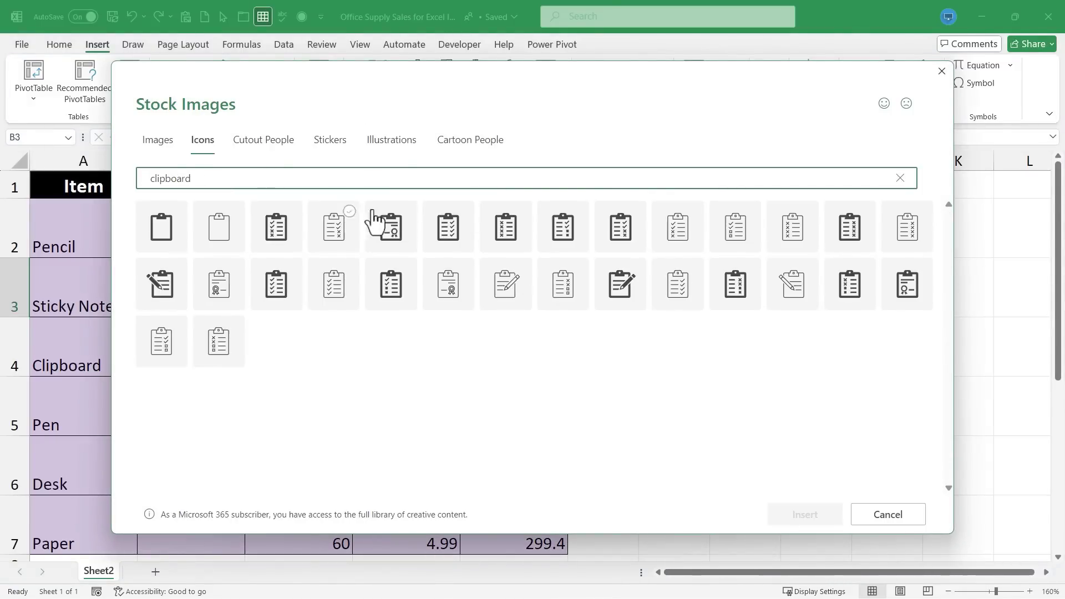
click(450, 244)
click(816, 519)
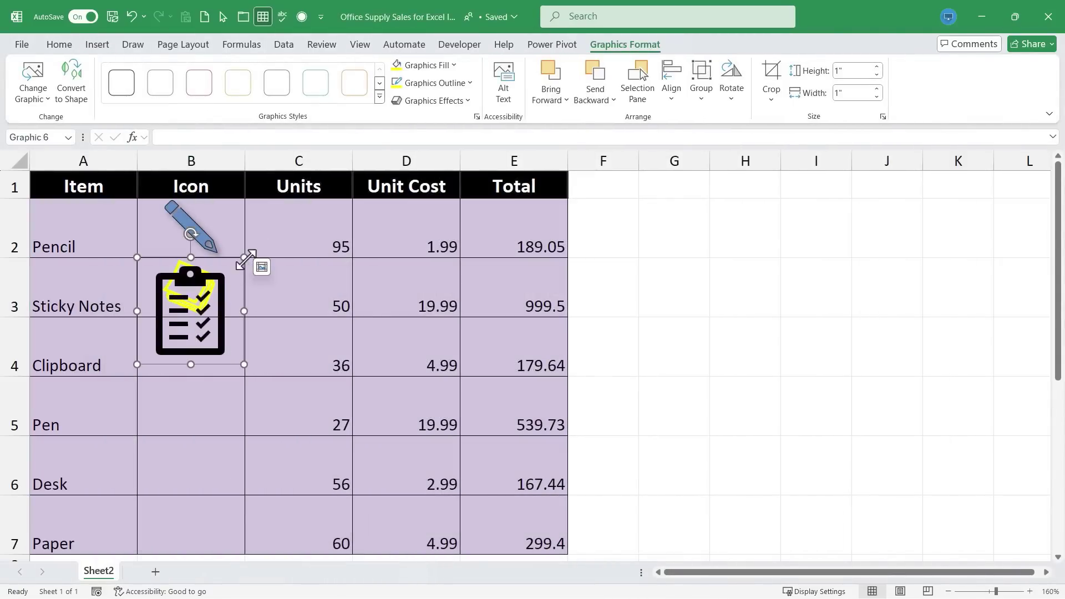
drag(195, 310, 188, 345)
key(Escape)
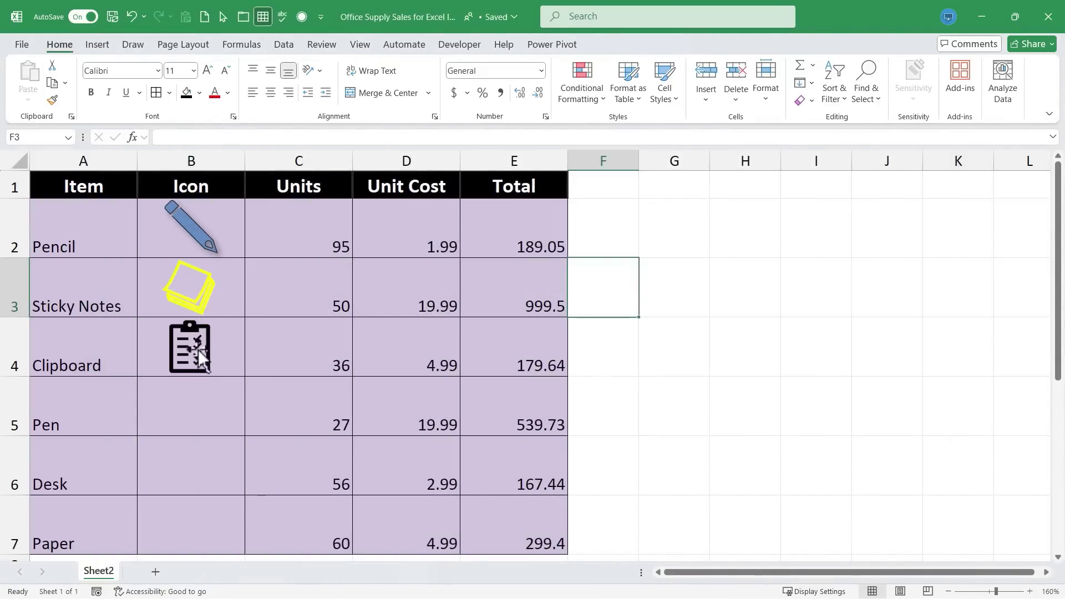
Step: Drag the pencil icon down so it overlaps the sticky notes icon in B3
scroll(152, 513, down, 1)
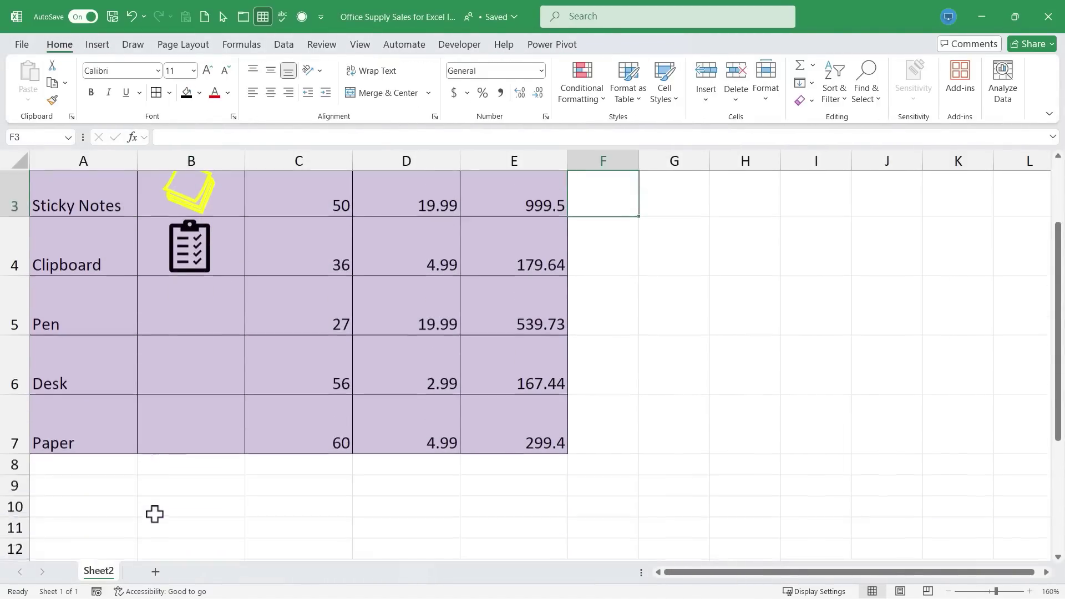
scroll(323, 435, up, 1)
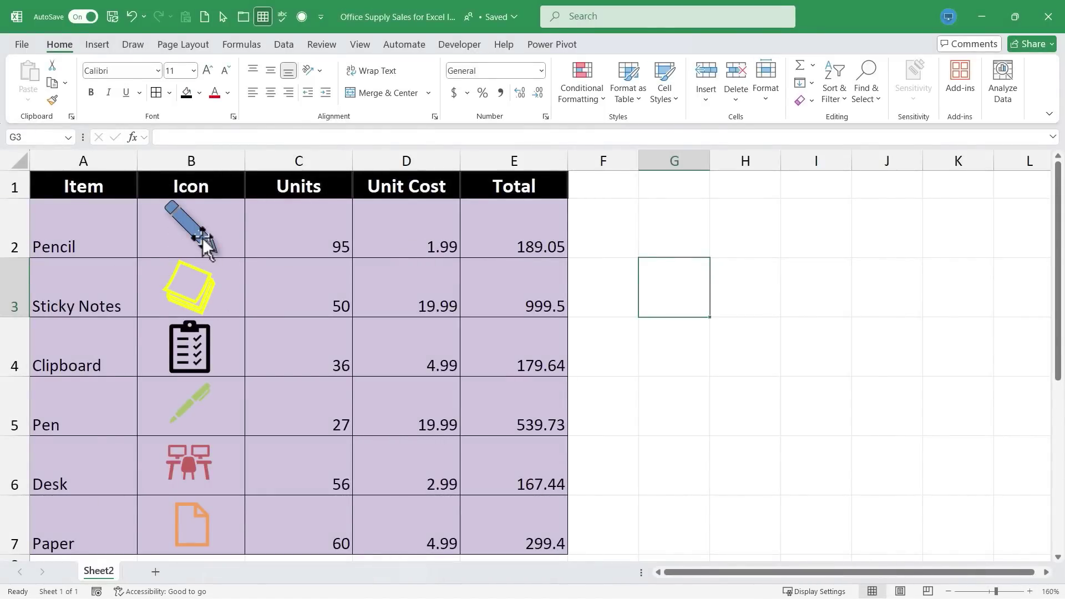
mouse_move(202, 237)
mouse_down()
mouse_move(204, 287)
mouse_move(202, 256)
mouse_move(178, 238)
mouse_move(172, 272)
mouse_move(151, 265)
mouse_move(157, 257)
mouse_move(214, 286)
mouse_move(184, 275)
mouse_move(211, 307)
mouse_move(196, 304)
mouse_up()
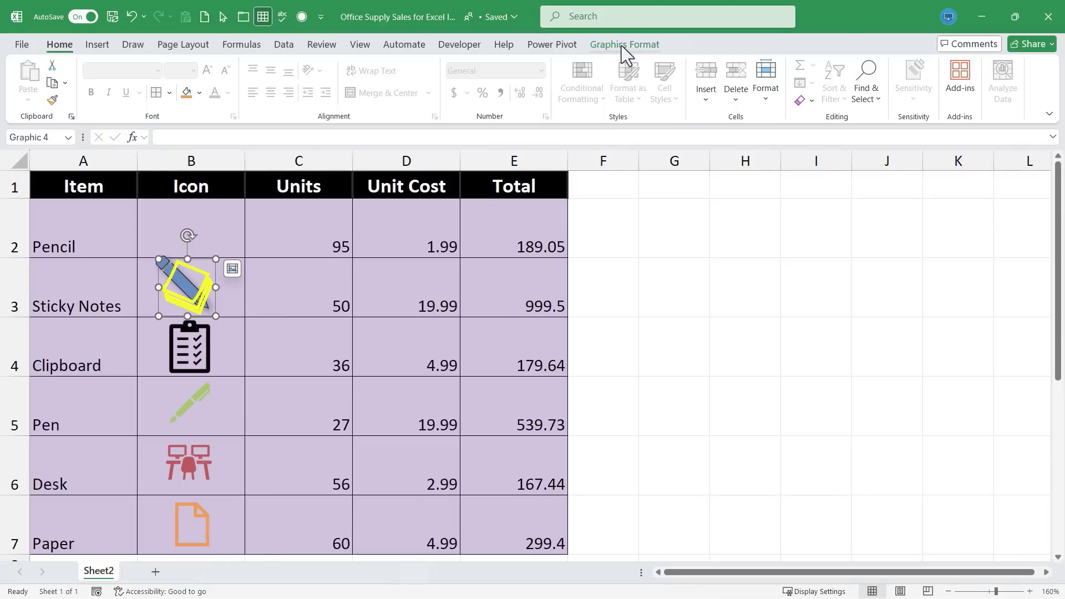
Step: Select the sticky notes icon and try Send Backward and Bring Forward against the pencil
click(190, 341)
click(199, 302)
click(615, 46)
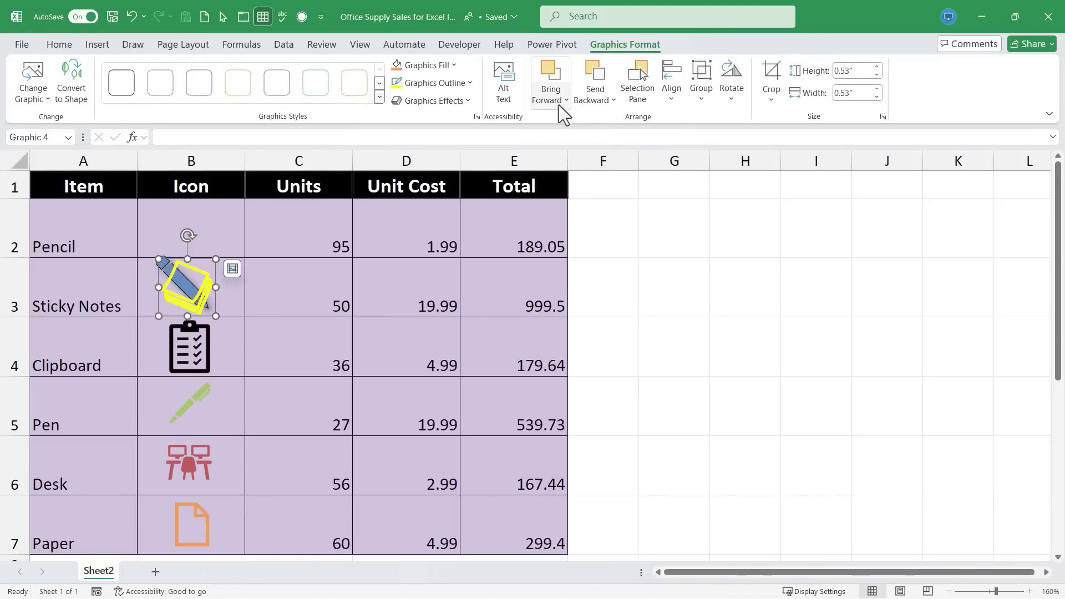
click(601, 84)
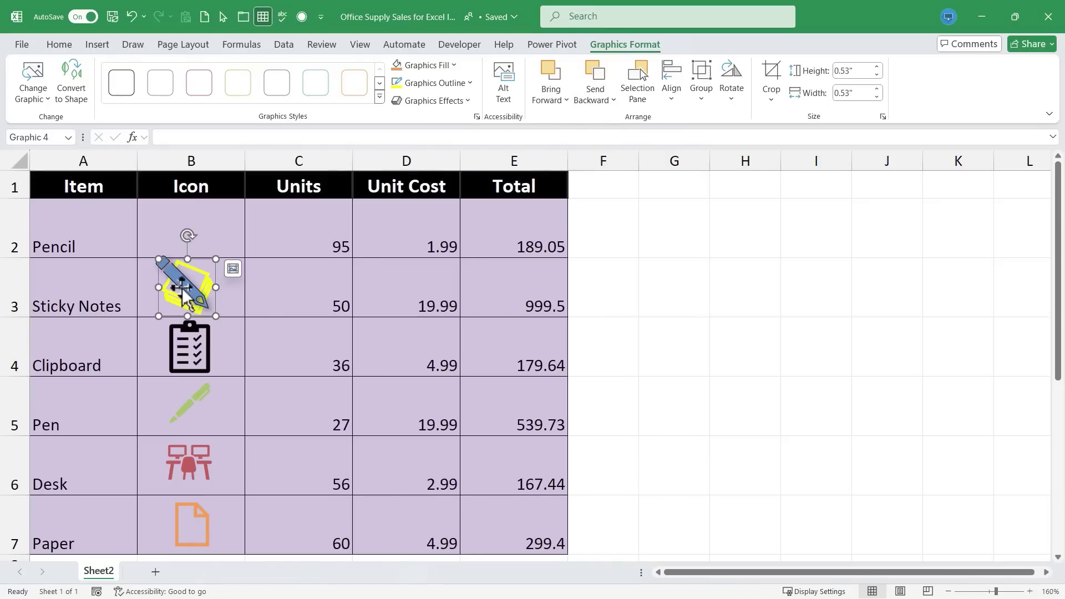
click(553, 76)
Step: Bring the sticky notes icon to front, then move the pencil back to its row
click(554, 98)
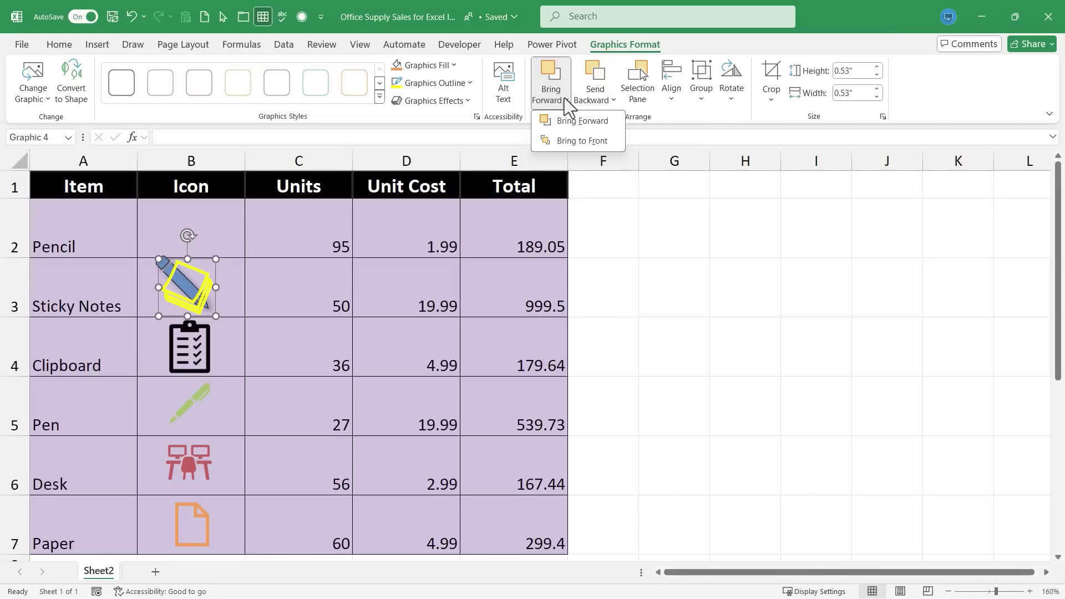
click(593, 99)
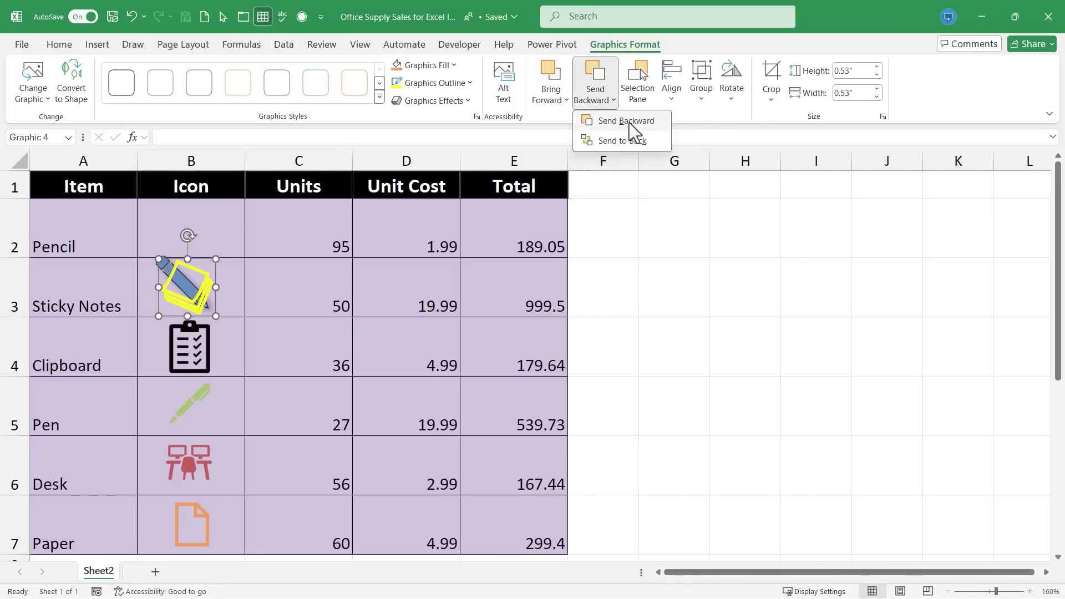
click(550, 98)
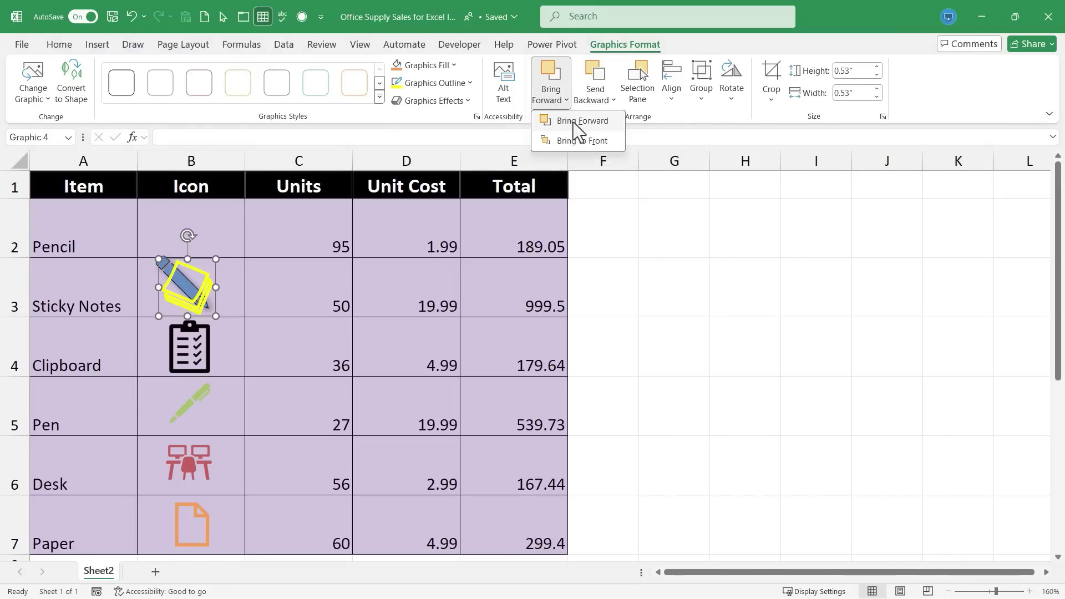
click(604, 101)
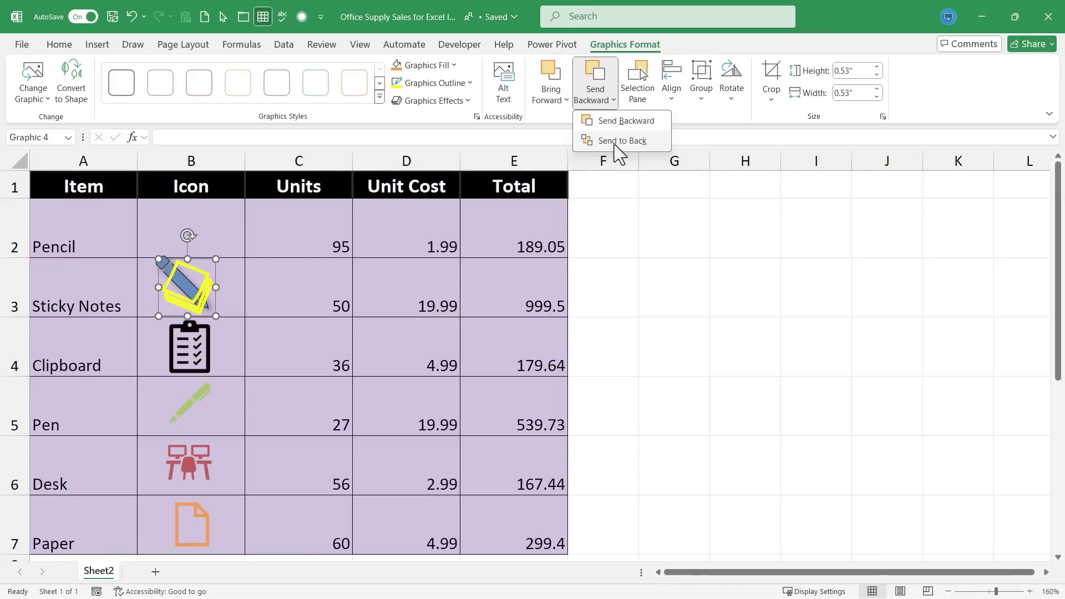
click(548, 105)
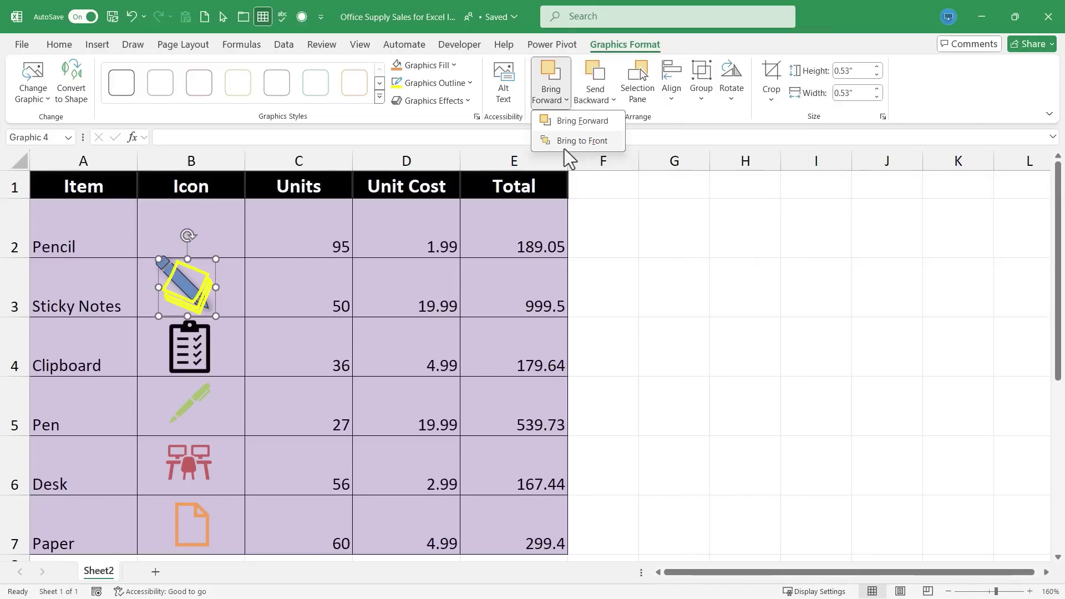
click(582, 142)
drag(184, 283, 210, 308)
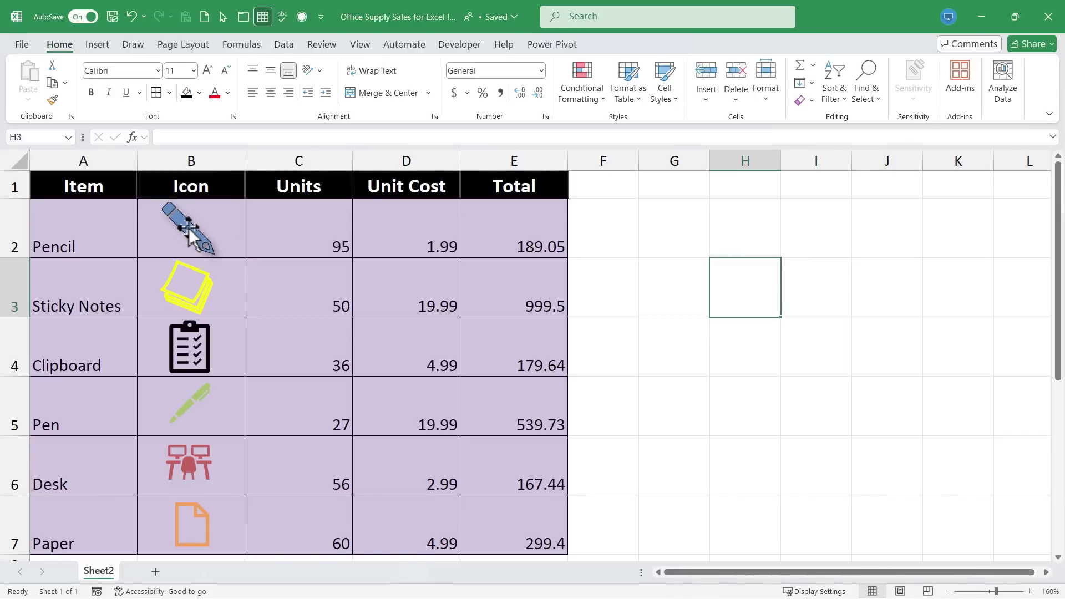
click(189, 230)
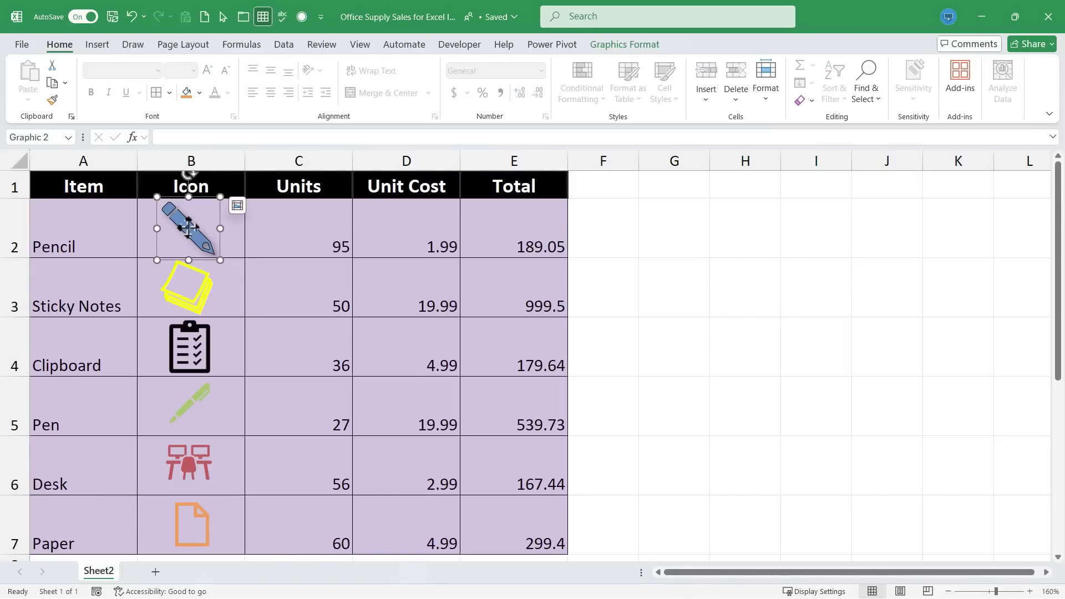
click(99, 45)
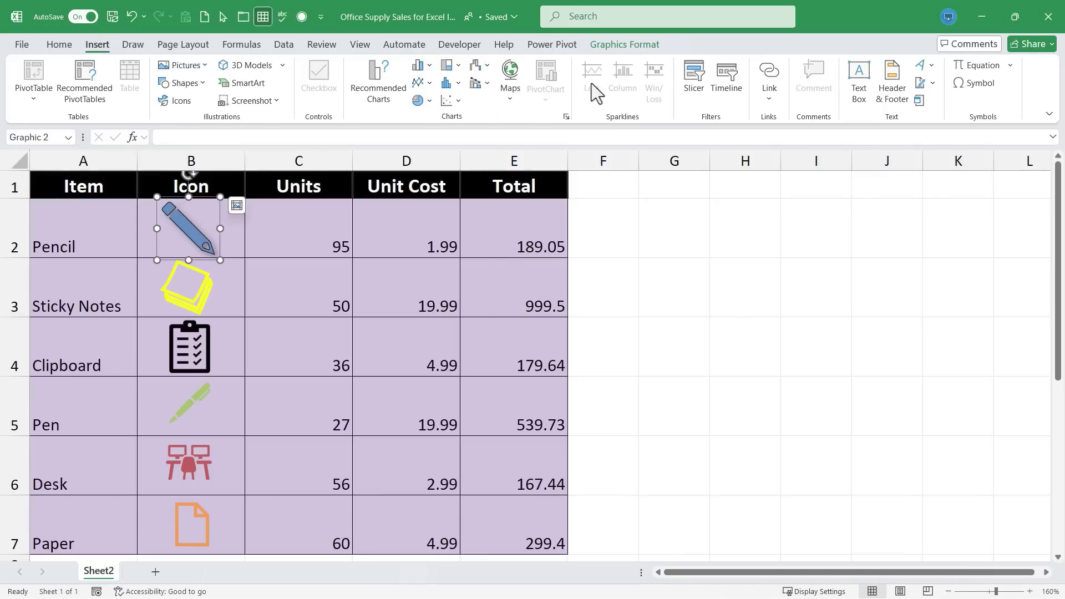
click(769, 75)
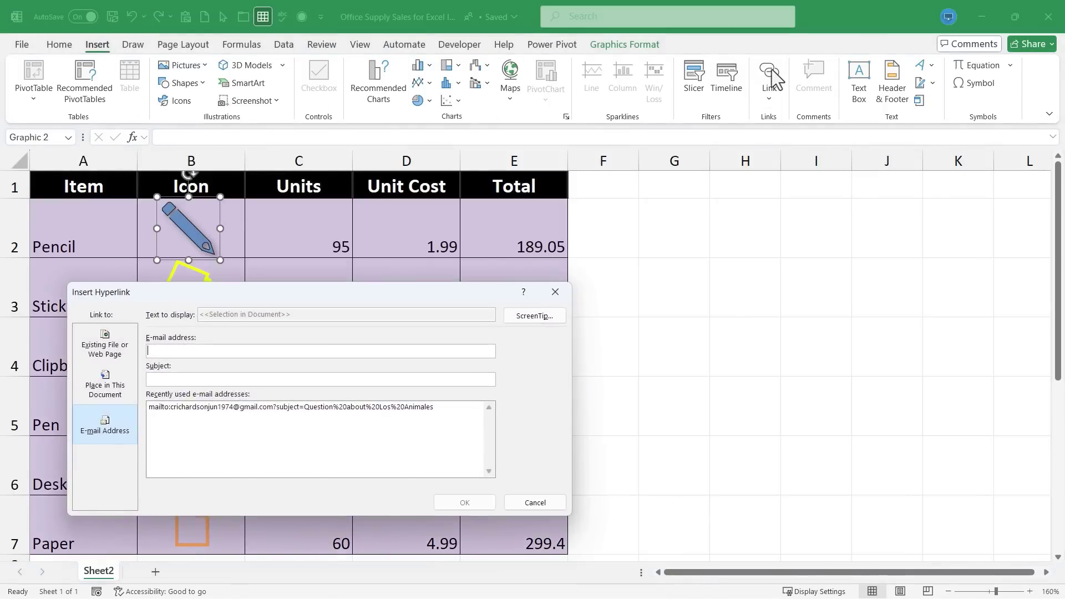
click(117, 349)
click(102, 389)
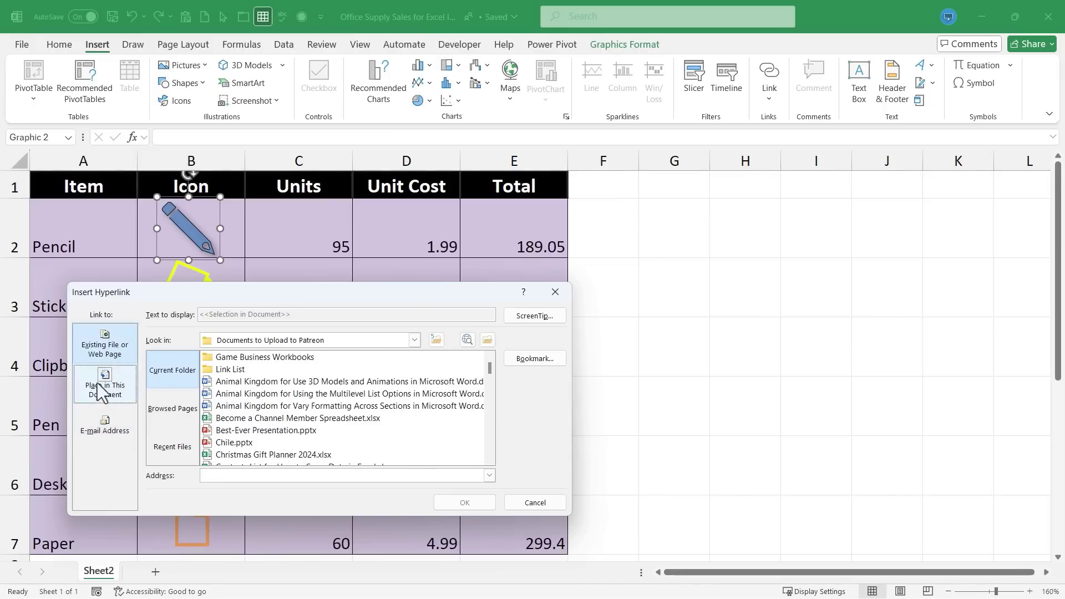
click(126, 422)
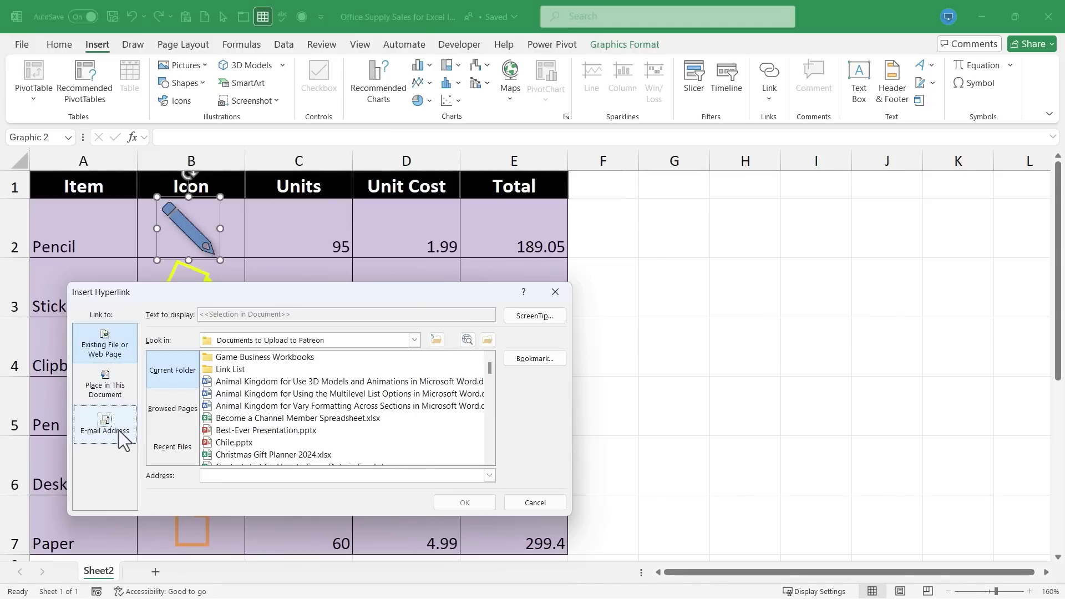
click(118, 359)
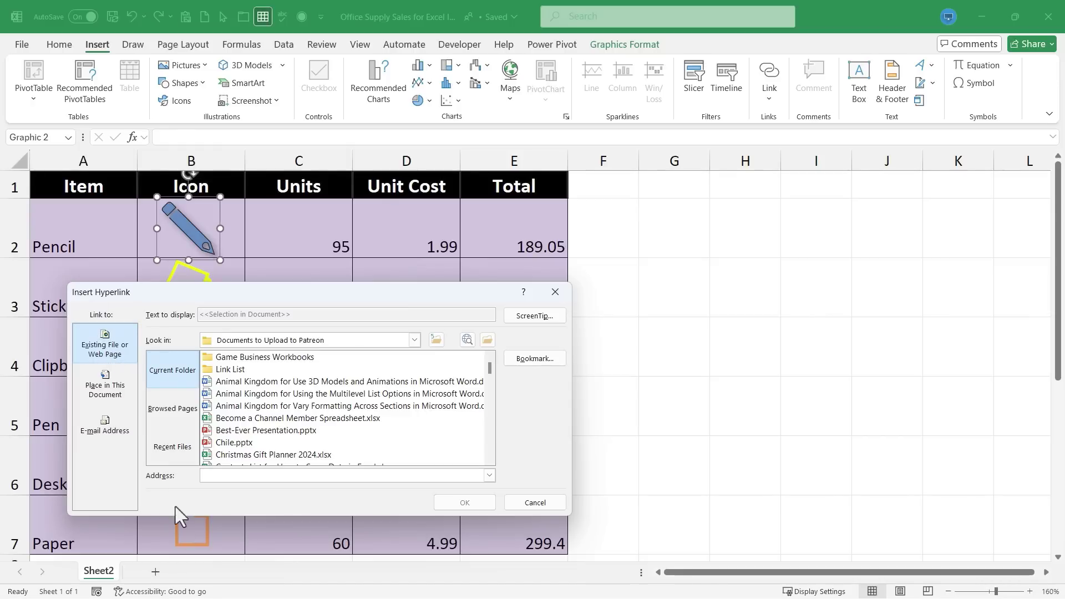
click(242, 476)
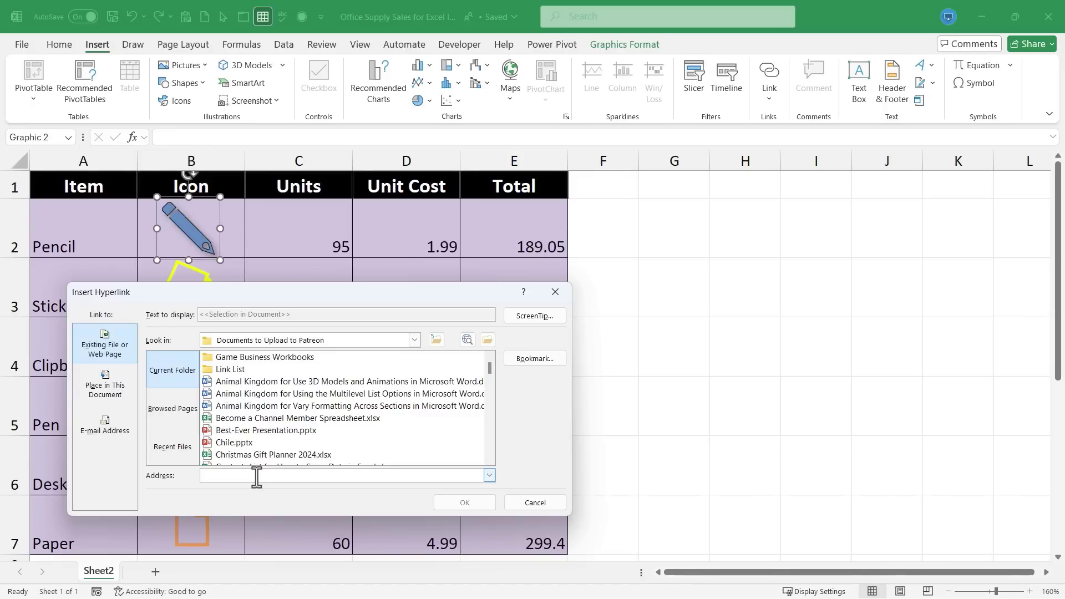
text(https://pencils.com/)
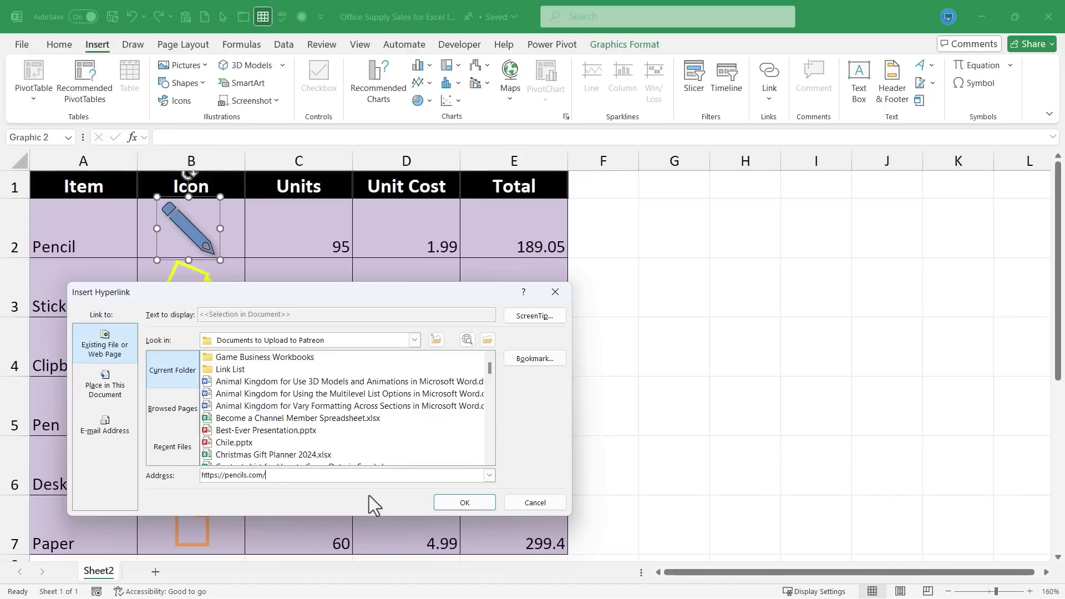
click(477, 508)
click(688, 342)
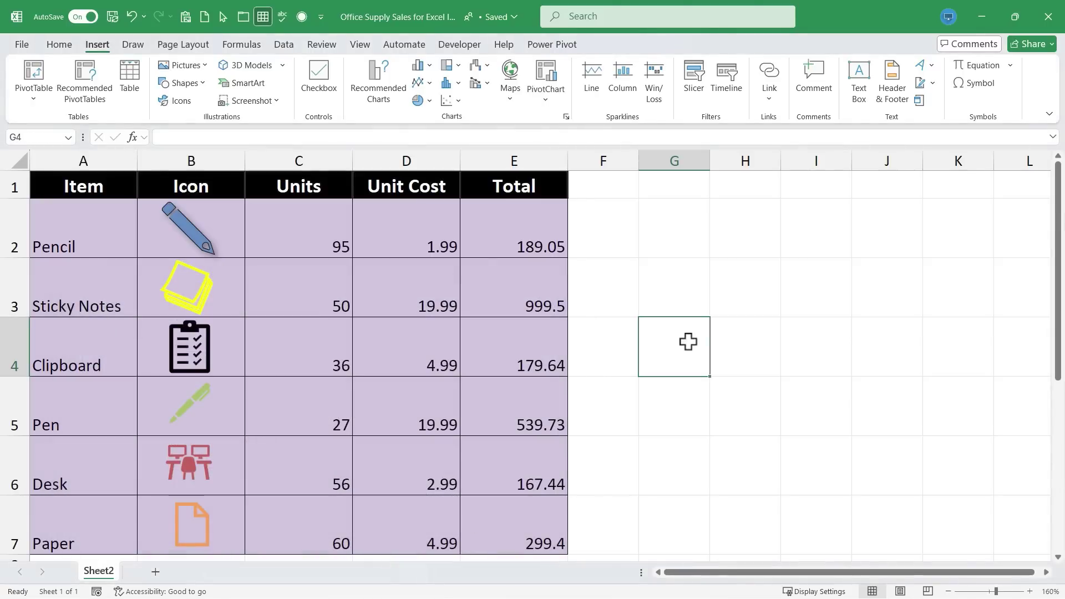
Step: Follow the pencil icon's link to view the Pencils.com home page in Chrome
click(189, 241)
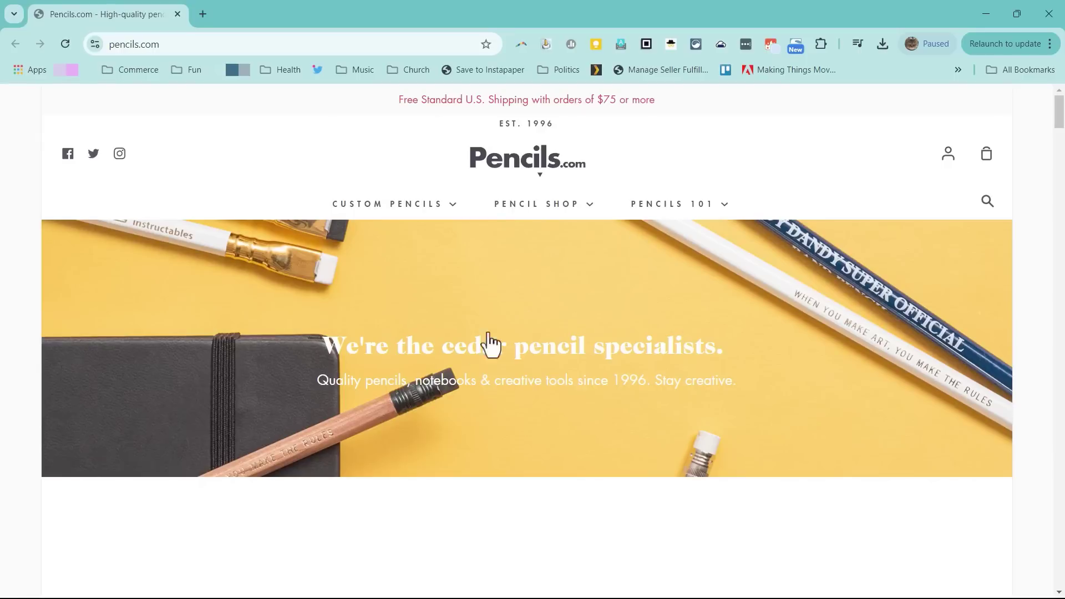
mouse_move(727, 221)
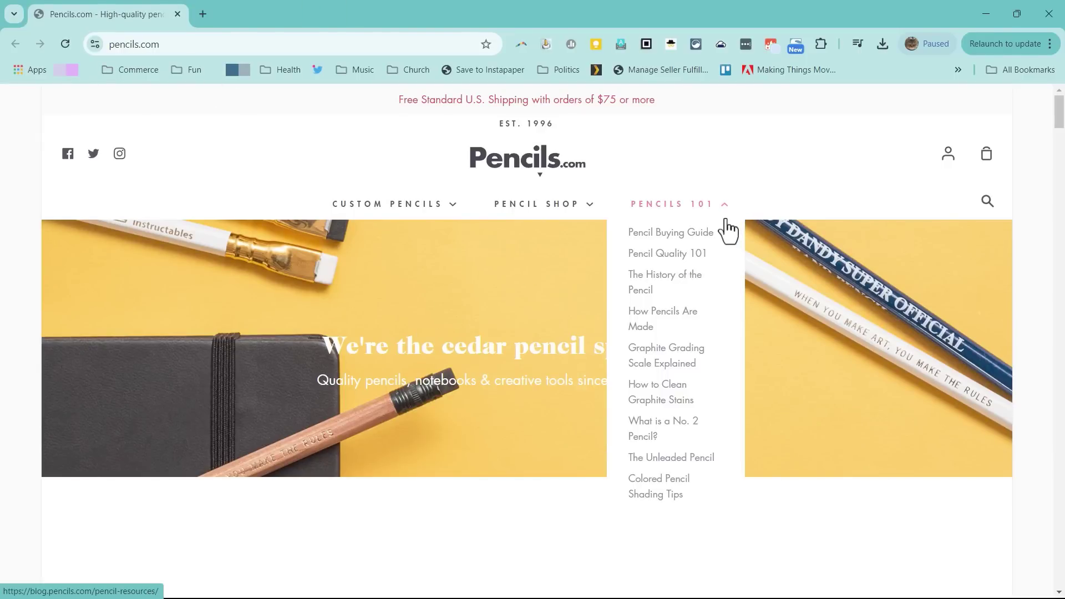